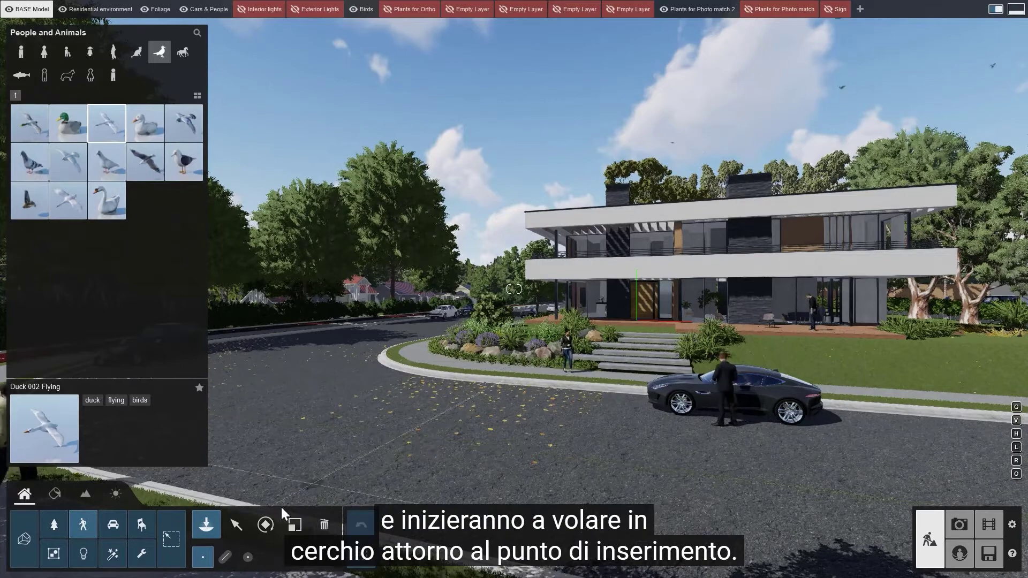
Step: Select the placed flying duck model and raise its insertion point above the road
left_click(236, 524)
left_click_drag(424, 438, 425, 314)
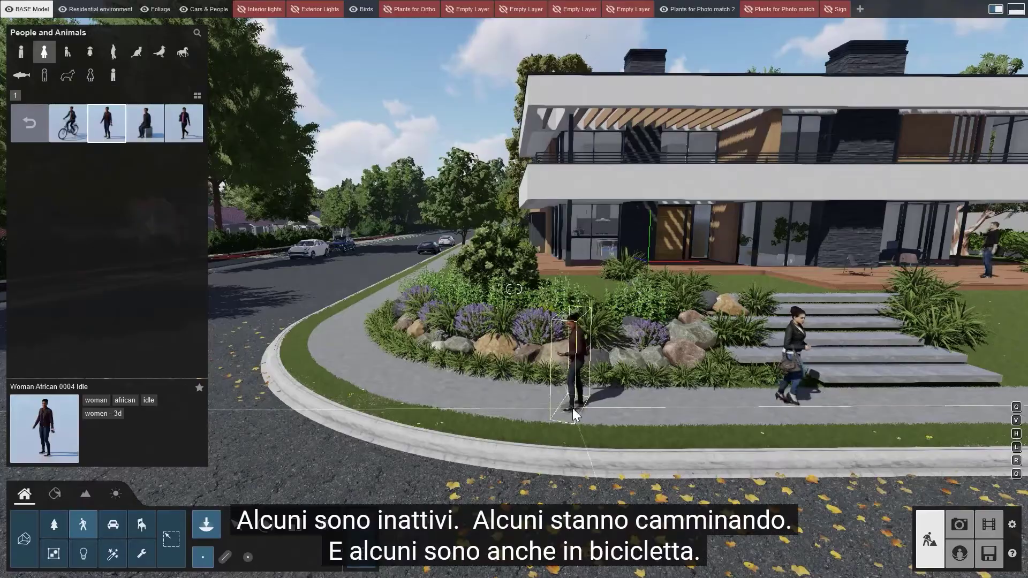
Step: Place Woman African 0004 Idle and Woman African 0004 Walk on the sidewalk by the planting bed, and pick the Bicycle variant
left_click(573, 408)
left_click(184, 128)
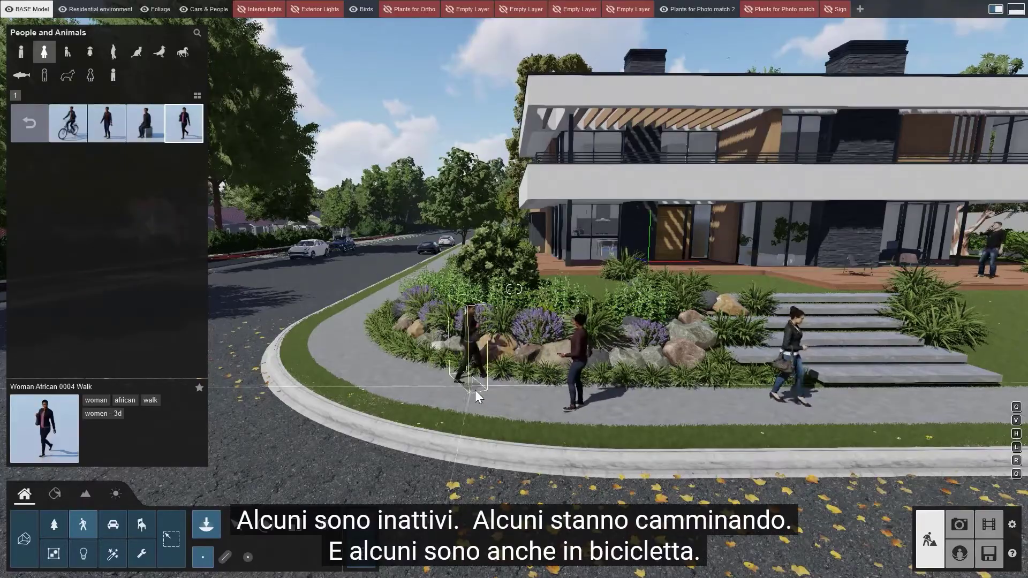
left_click(460, 392)
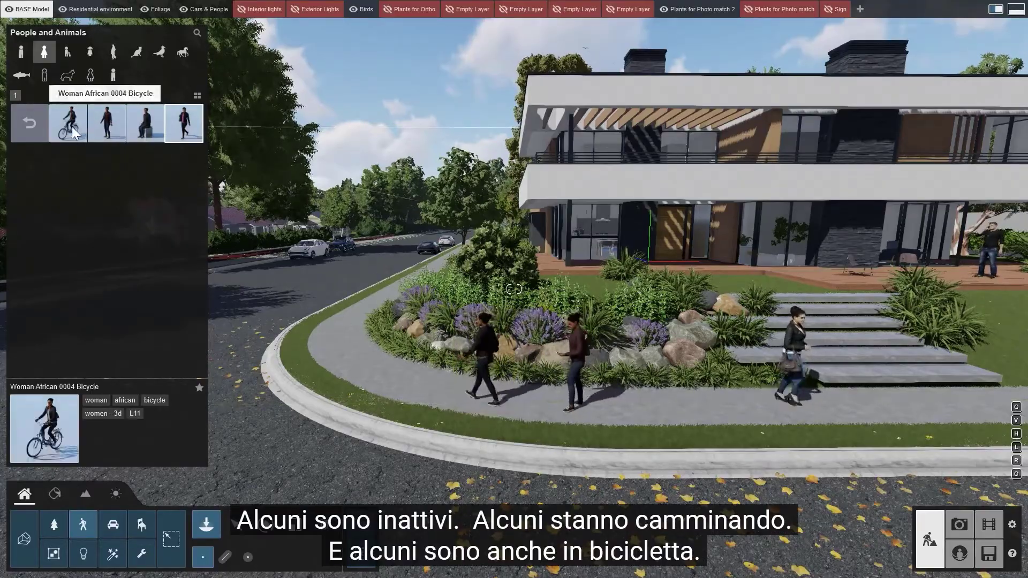
left_click(68, 123)
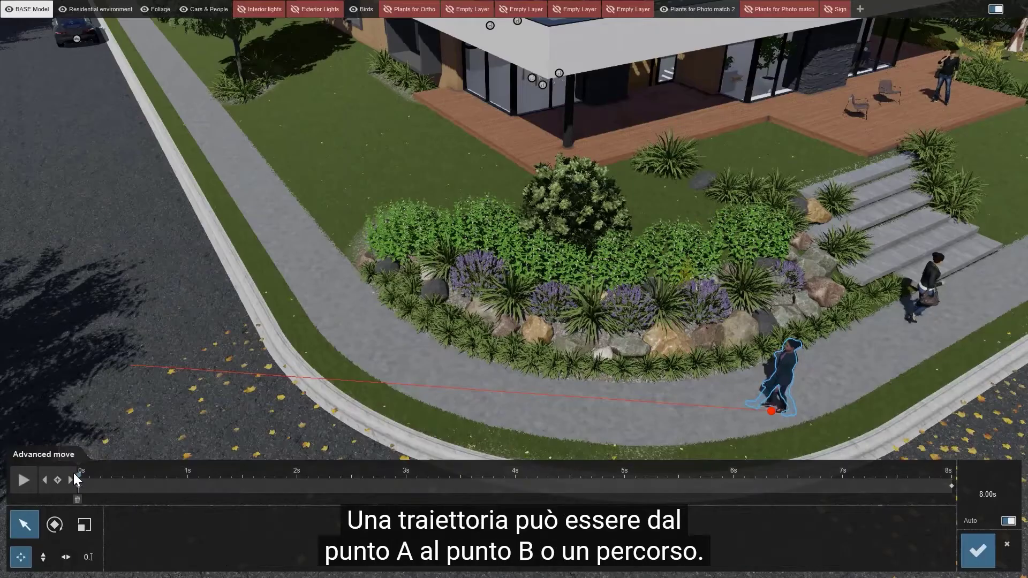
Step: Preview the walking person's Advanced Move trajectory by scrubbing the timeline from 0 to about 8 seconds
left_click_drag(78, 473, 943, 483)
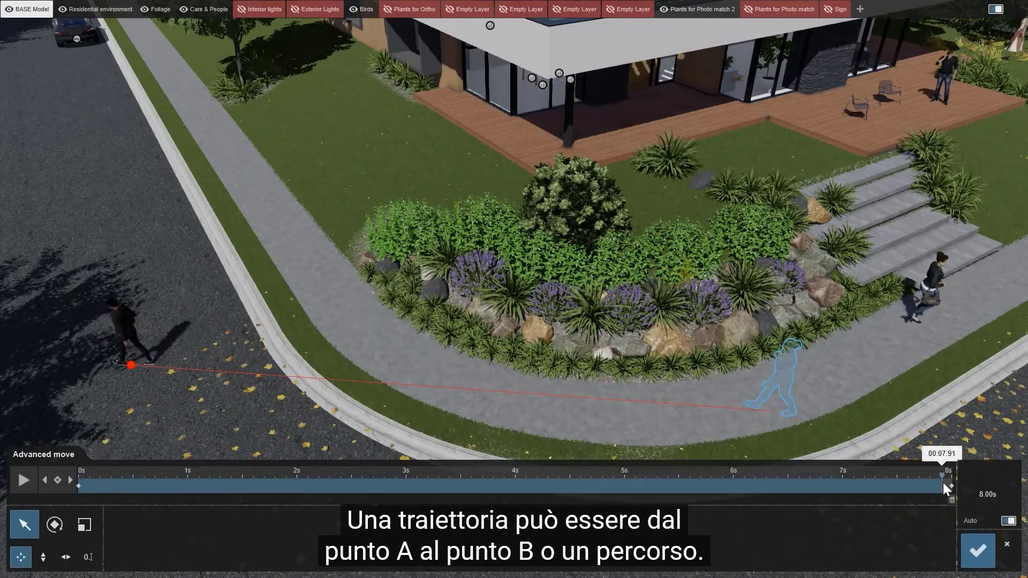
left_click(24, 512)
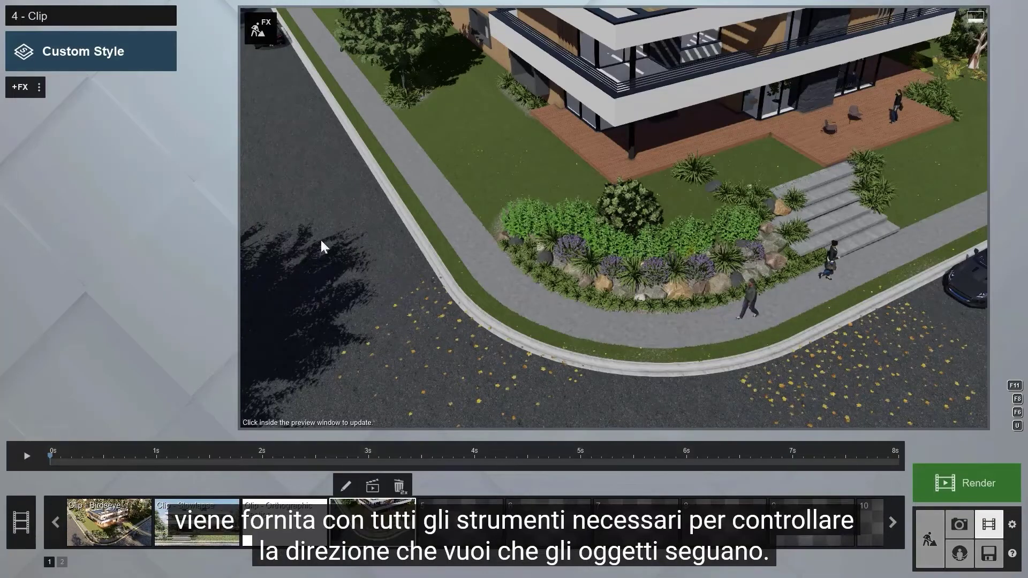
Step: Add the Mass Move animation effect to clip 4 and open it for editing
left_click(14, 91)
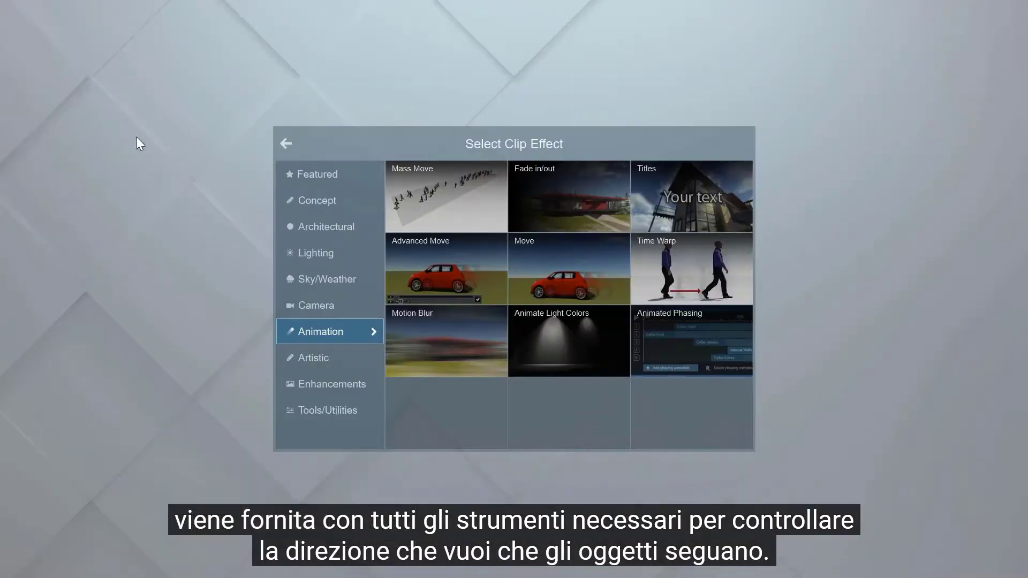
left_click(409, 195)
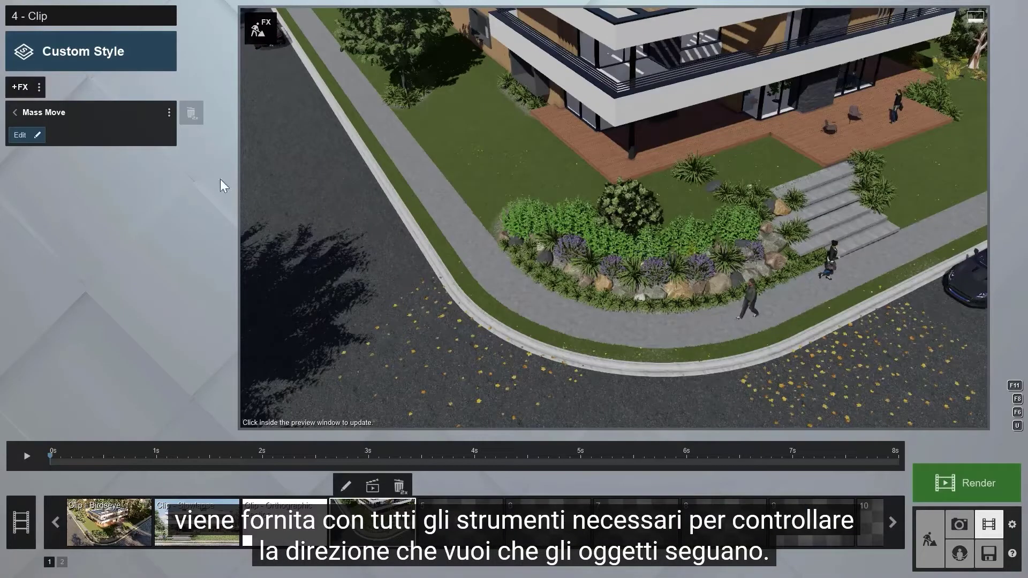
left_click(20, 136)
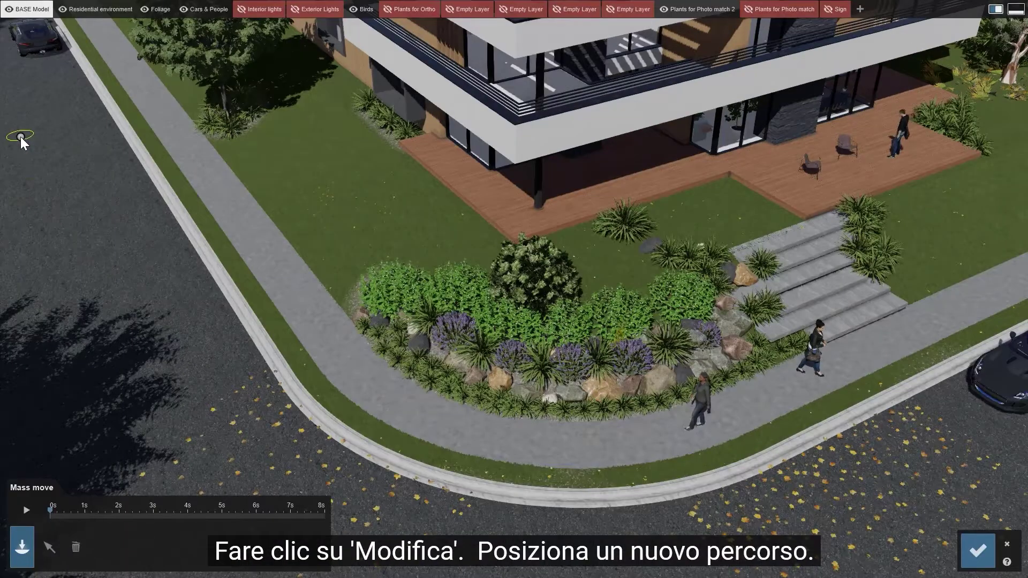
Step: Lay out a six-node path along the curved sidewalk around the planting bed, starting just behind the walking person
left_click(724, 417)
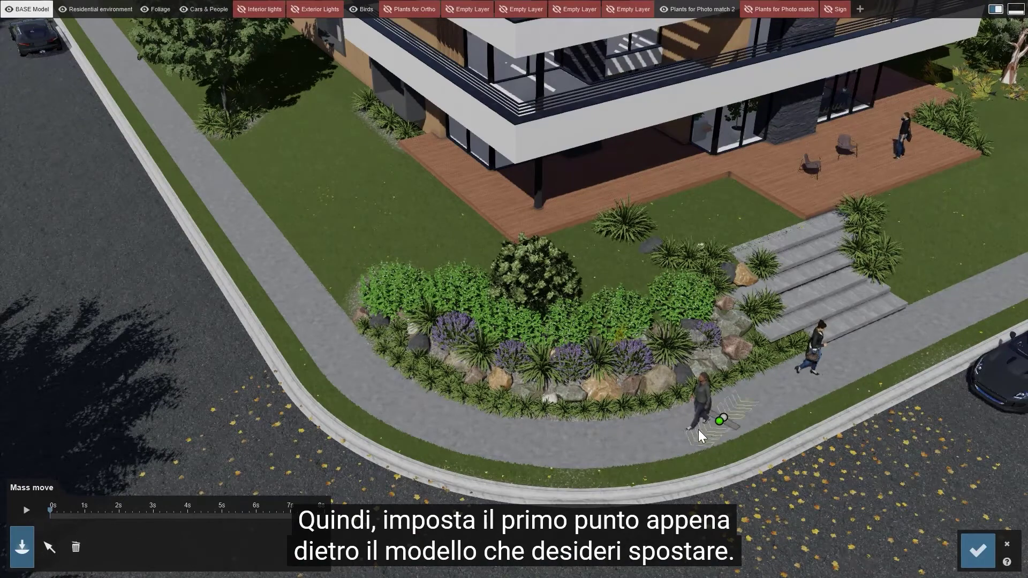
left_click(647, 438)
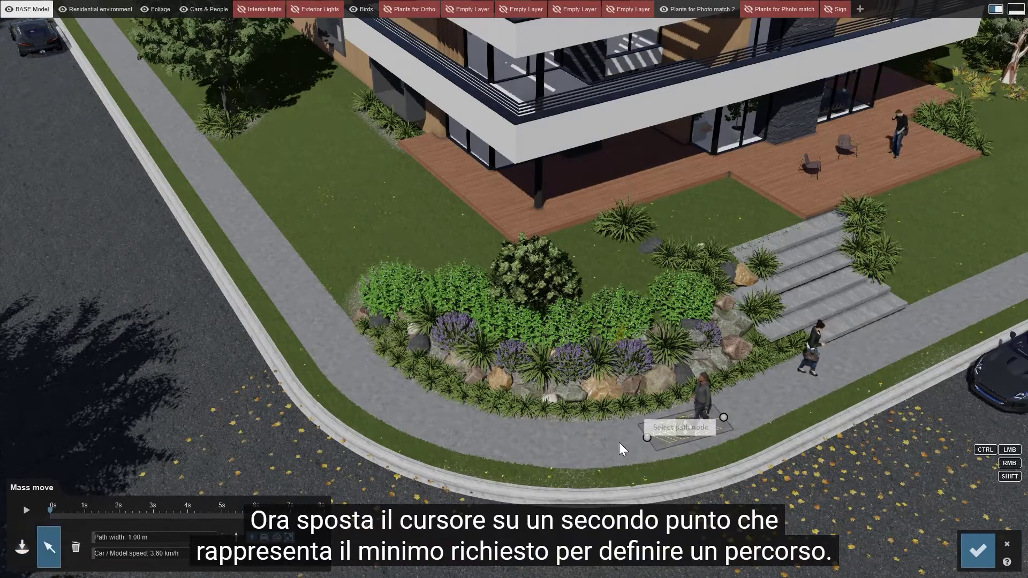
left_click(550, 444, "ctrl")
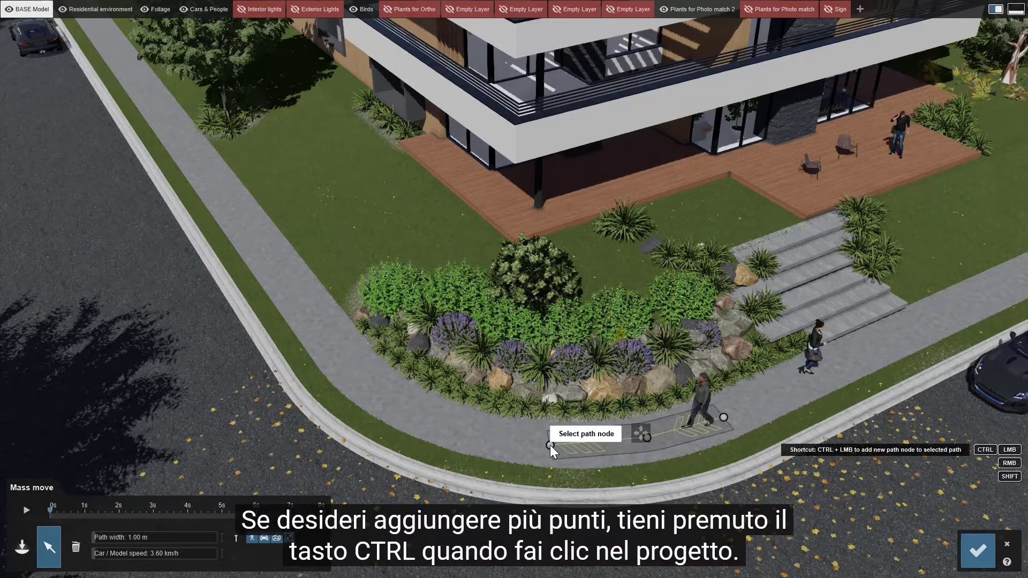
left_click(450, 424, "ctrl")
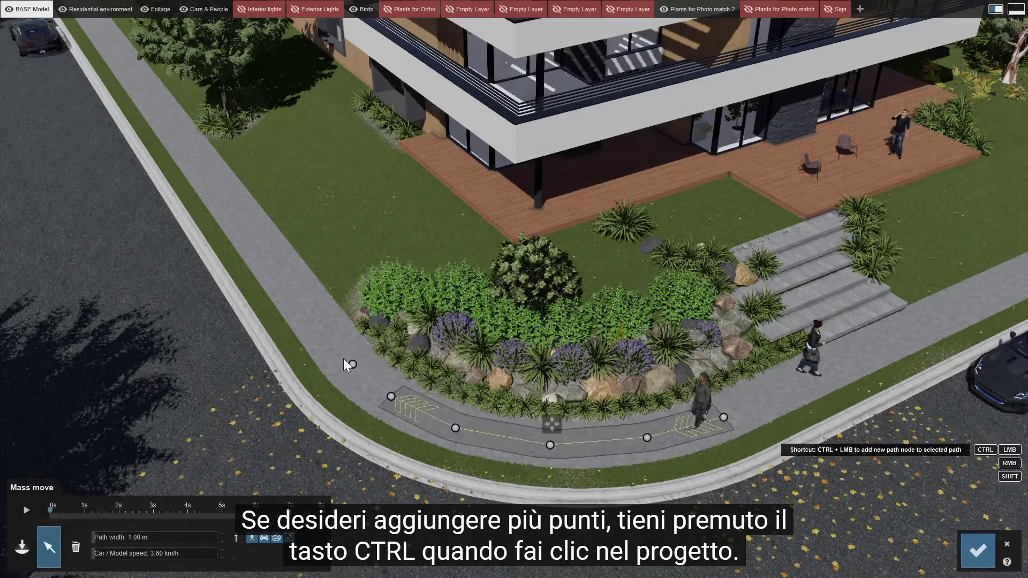
left_click(331, 336, "ctrl")
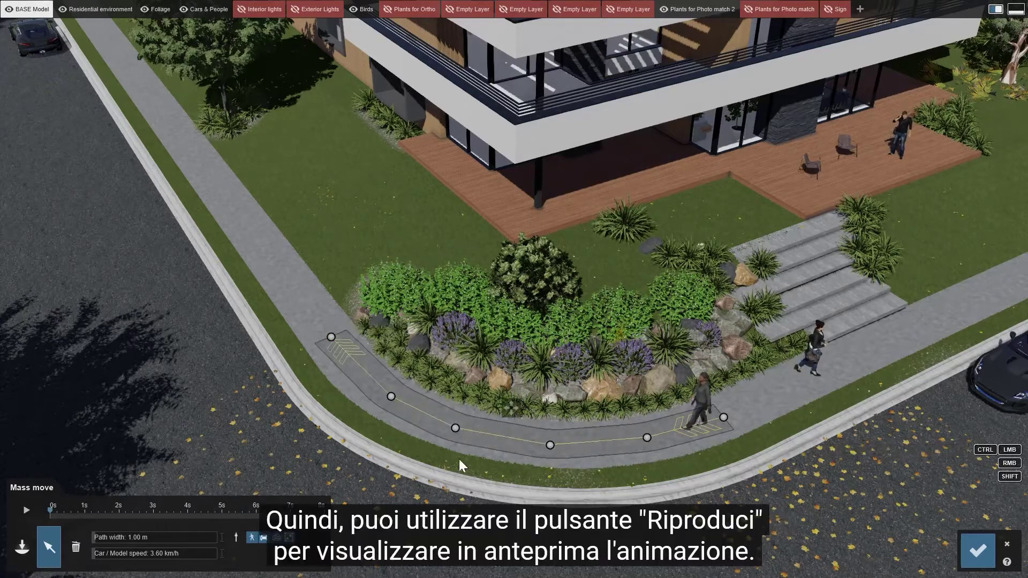
Step: Nudge the sidewalk path's start node slightly and preview the beginning of the person's walk
left_click(723, 417)
left_click_drag(722, 417, 724, 419)
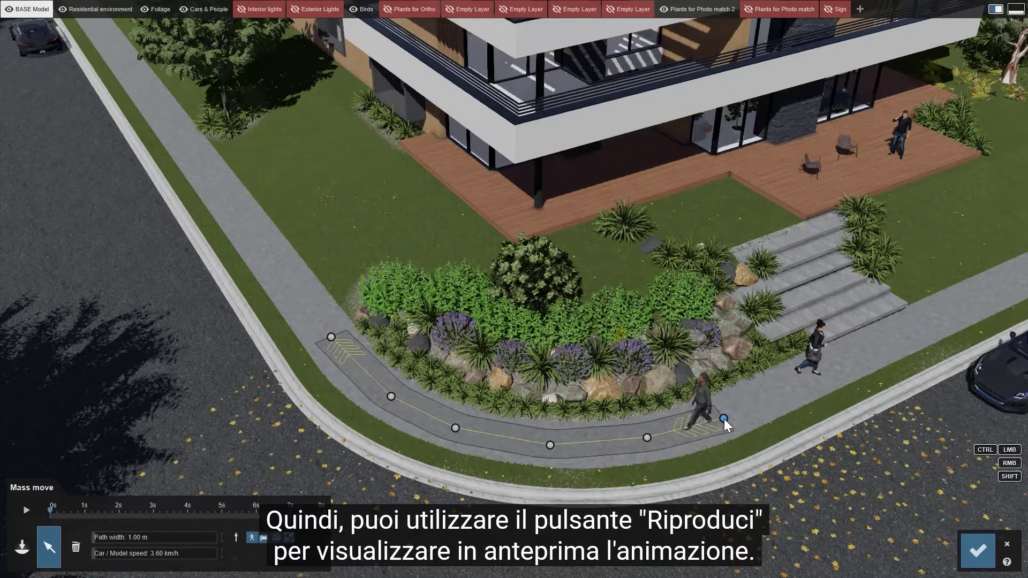
left_click(28, 508)
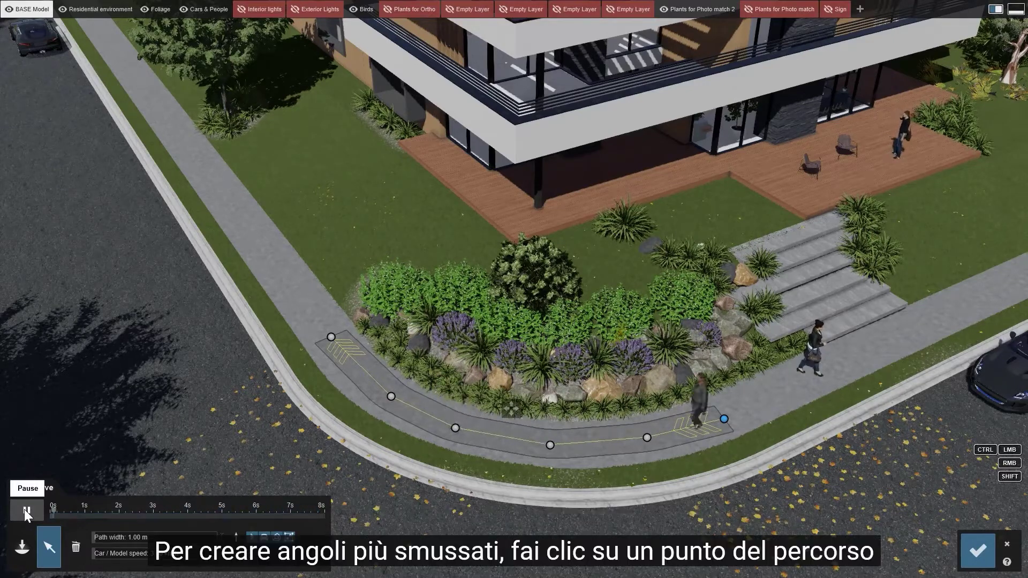
left_click(24, 509)
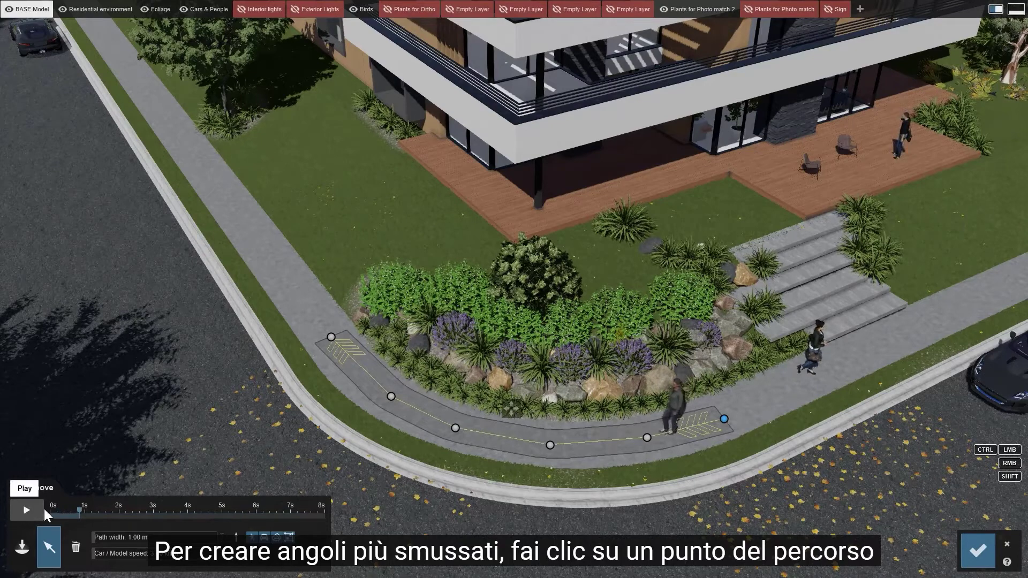
Step: Inspect the corner smoothness settings of the intermediate nodes on the sidewalk path
left_click(646, 438)
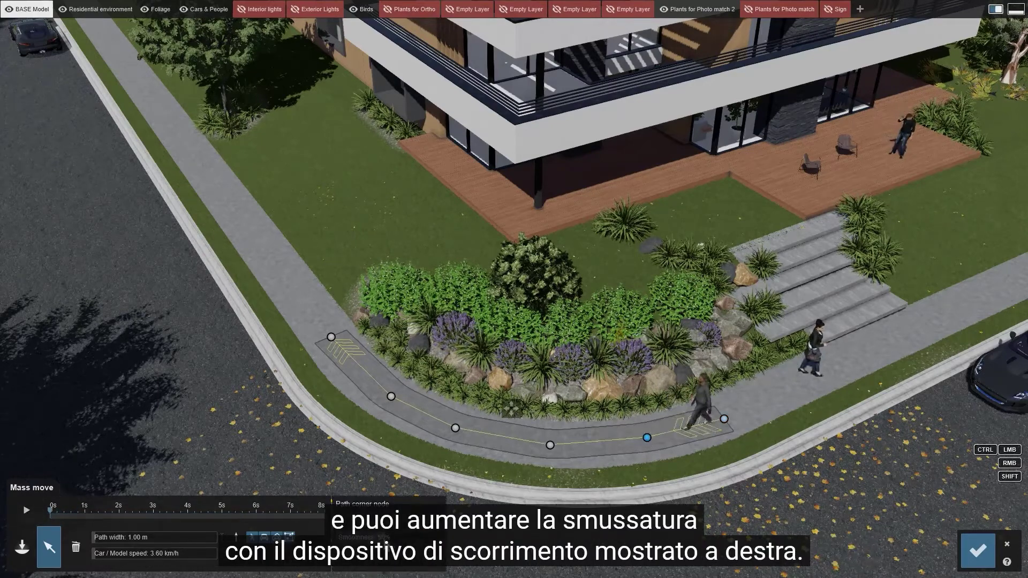
left_click(550, 445)
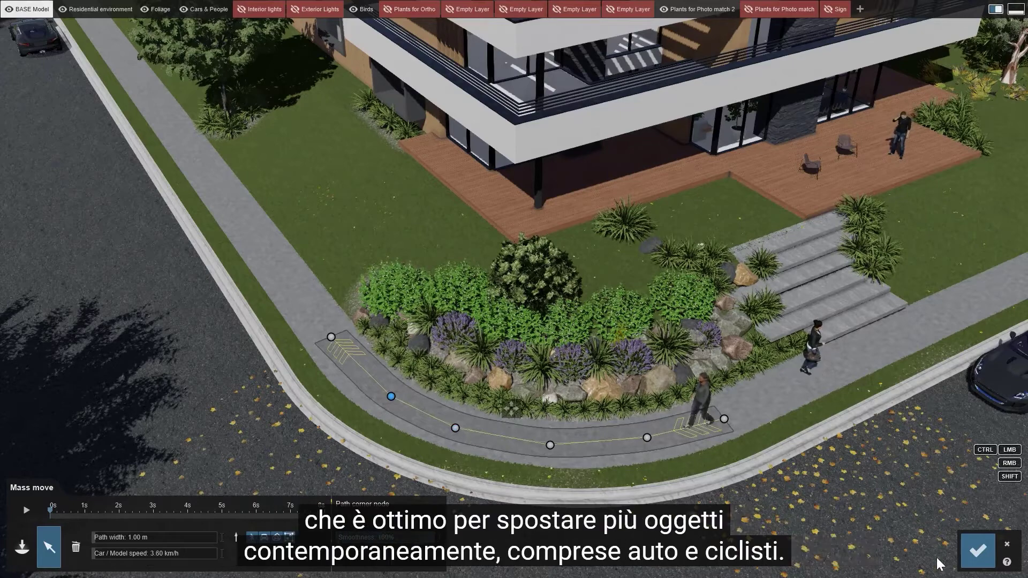
Step: Accept the Mass Move edits and play clip 4 to preview the animation
left_click(977, 551)
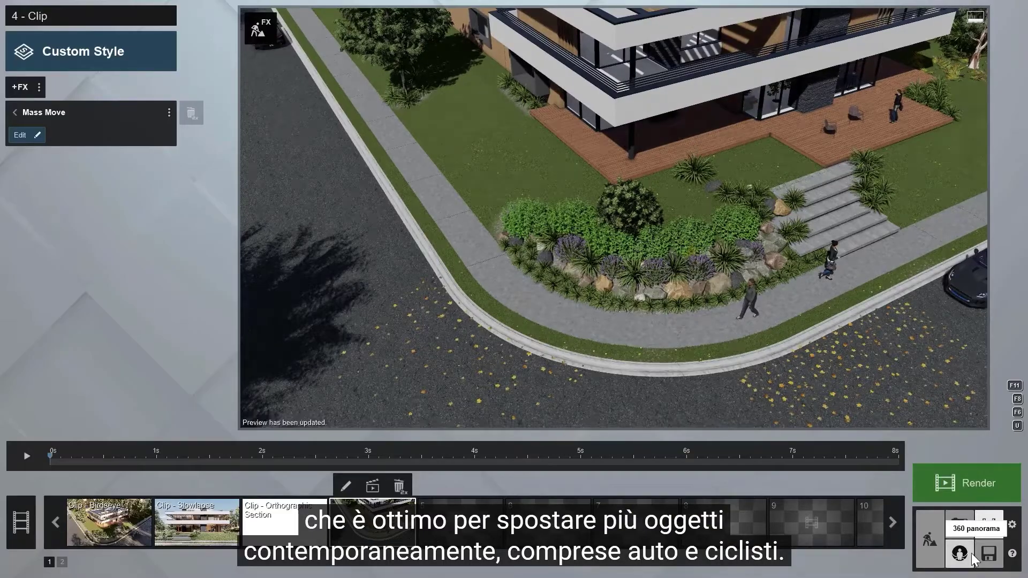
left_click(25, 456)
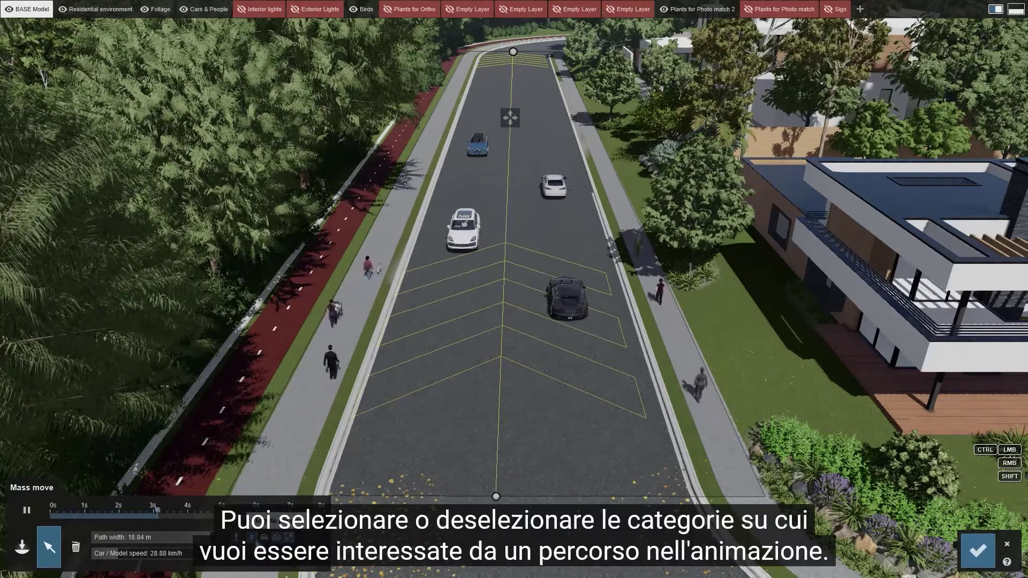
Step: Switch the travel direction of the wide road path that moves the cars and pedestrians
left_click(235, 538)
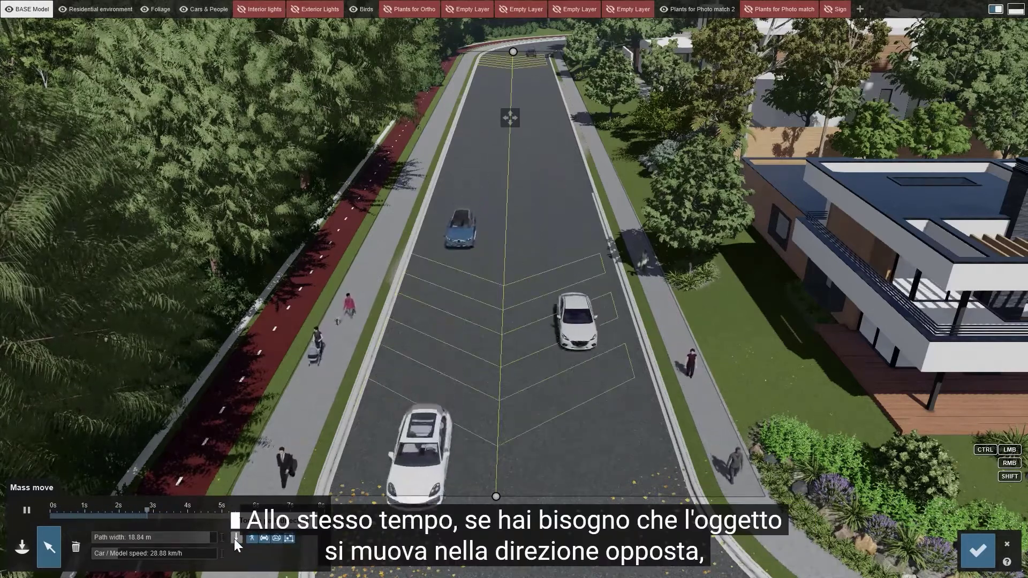
left_click(239, 538)
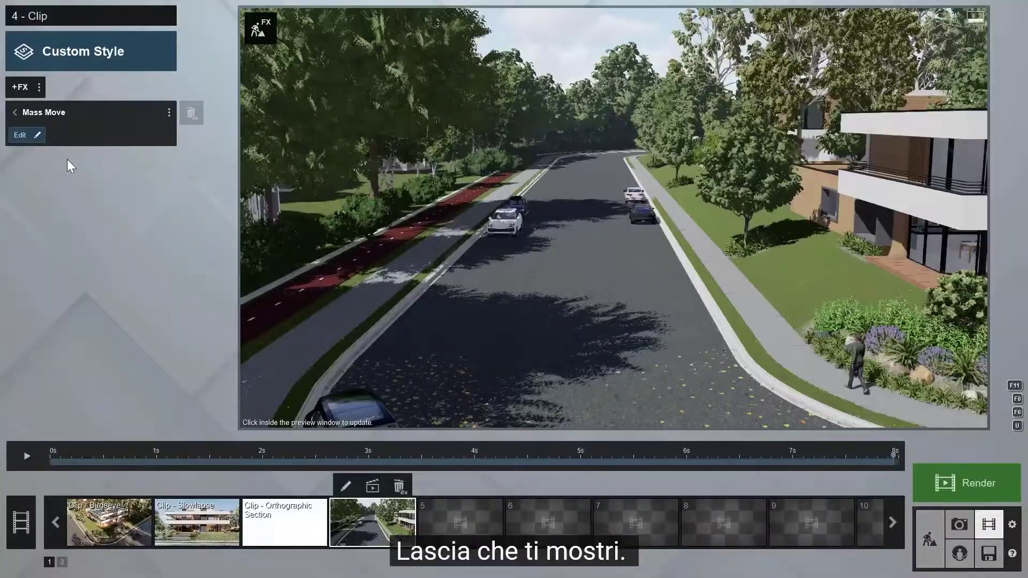
Step: Reopen the Mass Move effect and add a straight two-node path along the centre of the road
left_click(22, 135)
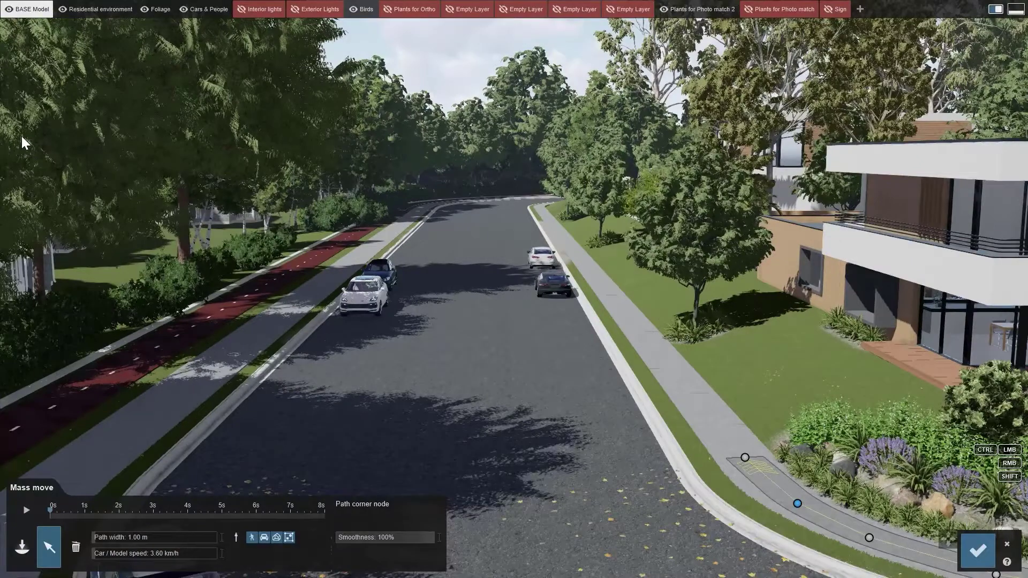
left_click(23, 554)
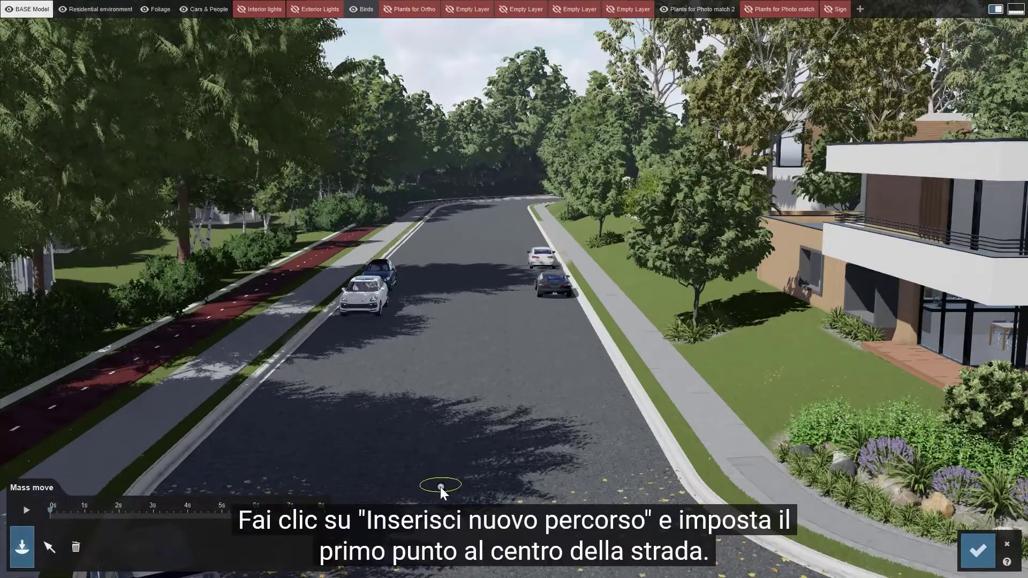
left_click(440, 487)
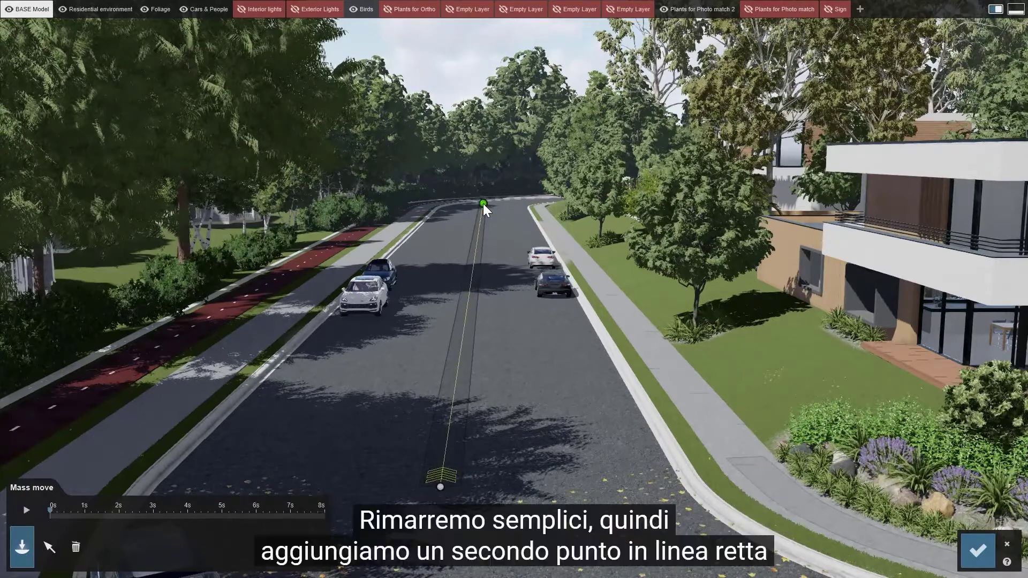
left_click(483, 204)
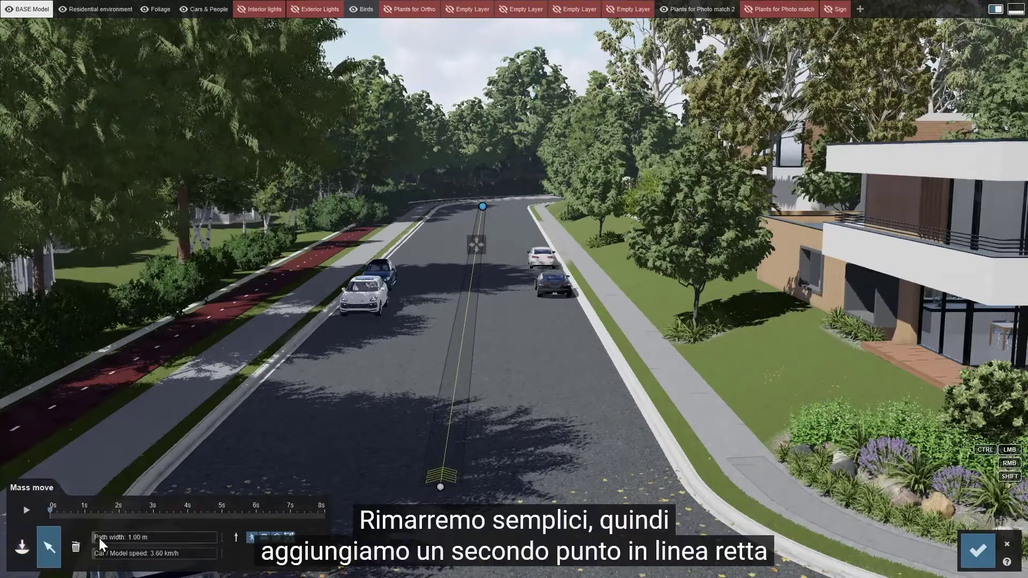
Step: Set the road path's width to 20.00 m and speed to about 31 km/h, shifting its near node to centre it
left_click_drag(98, 538, 227, 547)
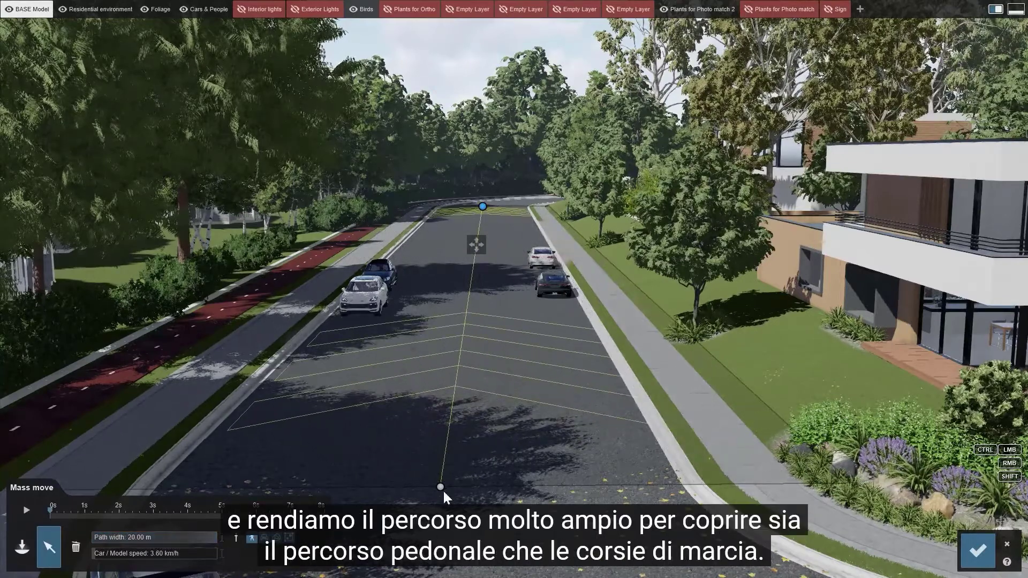
left_click_drag(438, 486, 421, 486)
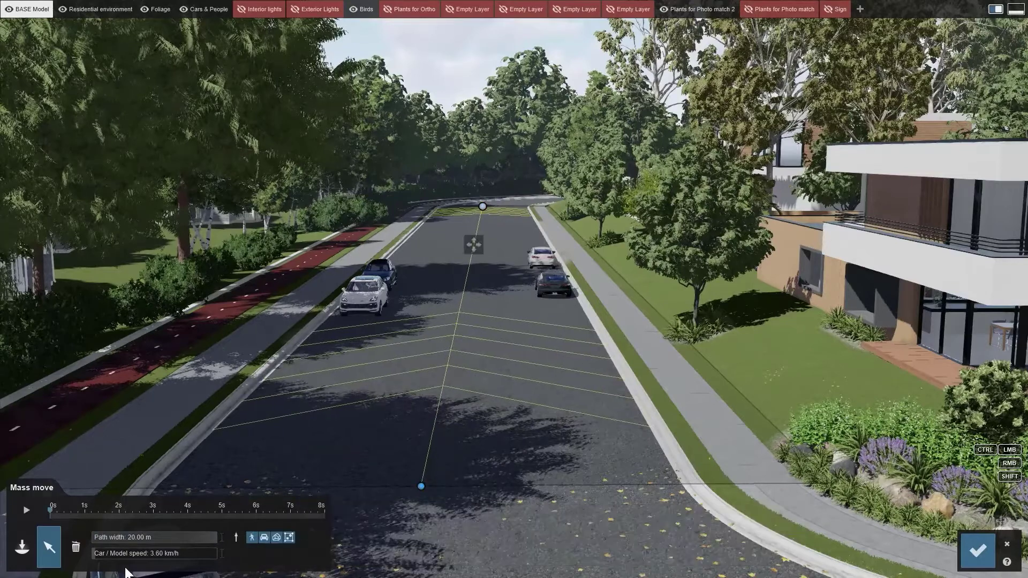
left_click_drag(96, 554, 123, 554)
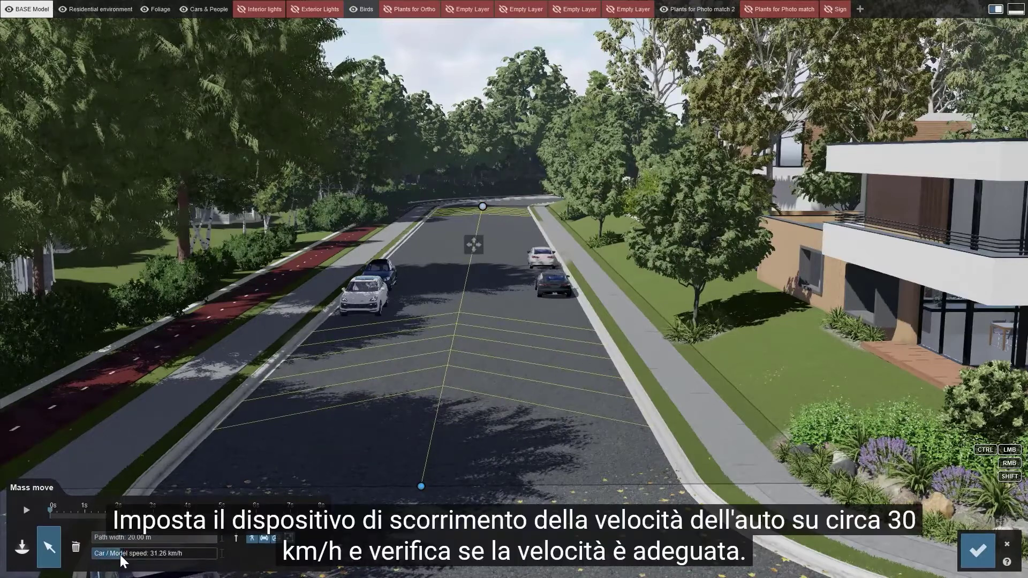
left_click(28, 510)
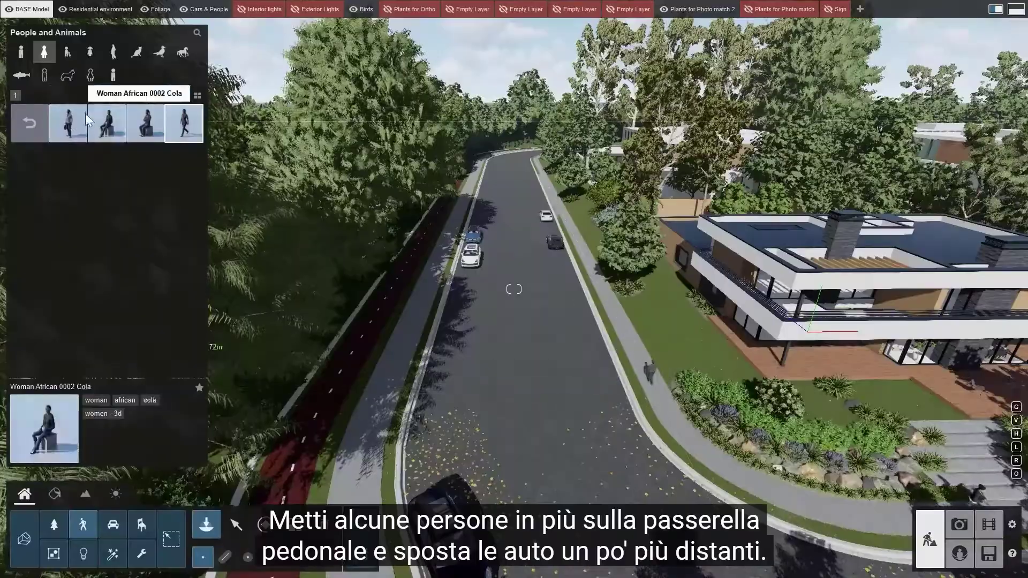
Step: Place a walking woman on the house-side sidewalk and Woman African 0005 Dog on the walkway across the road
left_click(619, 330)
left_click(29, 123)
left_click(183, 123)
left_click(68, 124)
left_click(413, 297)
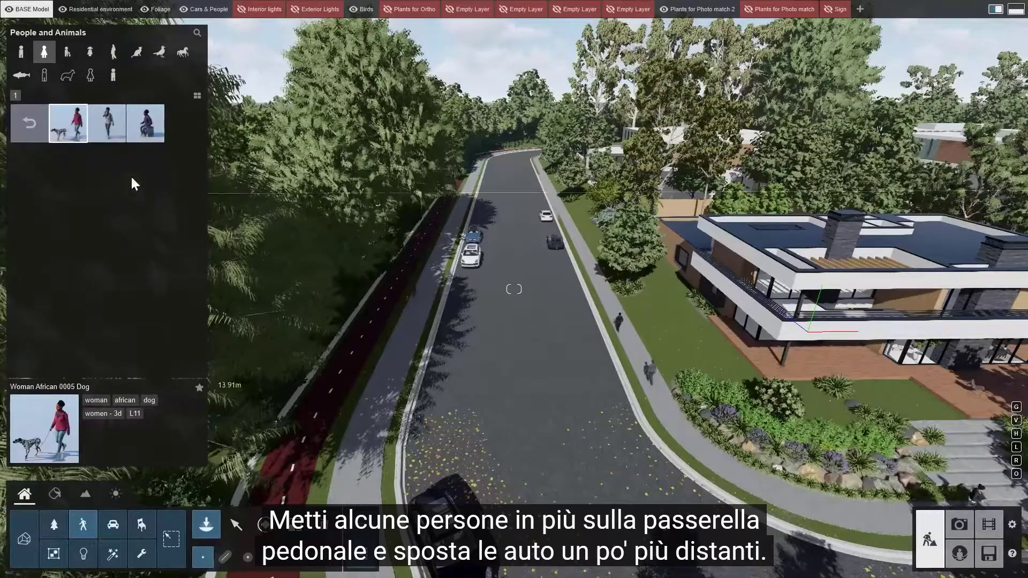
Step: Place another person on the walkway across the road and Woman Asian 0003 Walk farther along the house-side sidewalk
left_click(30, 123)
left_click(106, 162)
left_click(68, 124)
left_click(397, 369)
left_click(32, 163)
left_click(595, 275)
key("Escape")
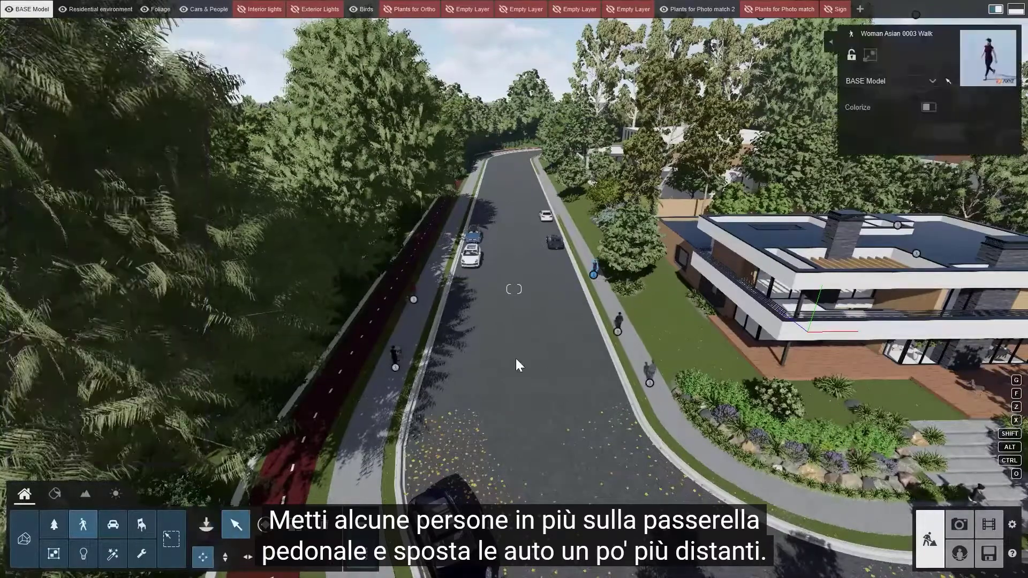
Step: Move the white car on the far lane closer to the viewer and play the Mass Move animation
left_click_drag(471, 264, 484, 270)
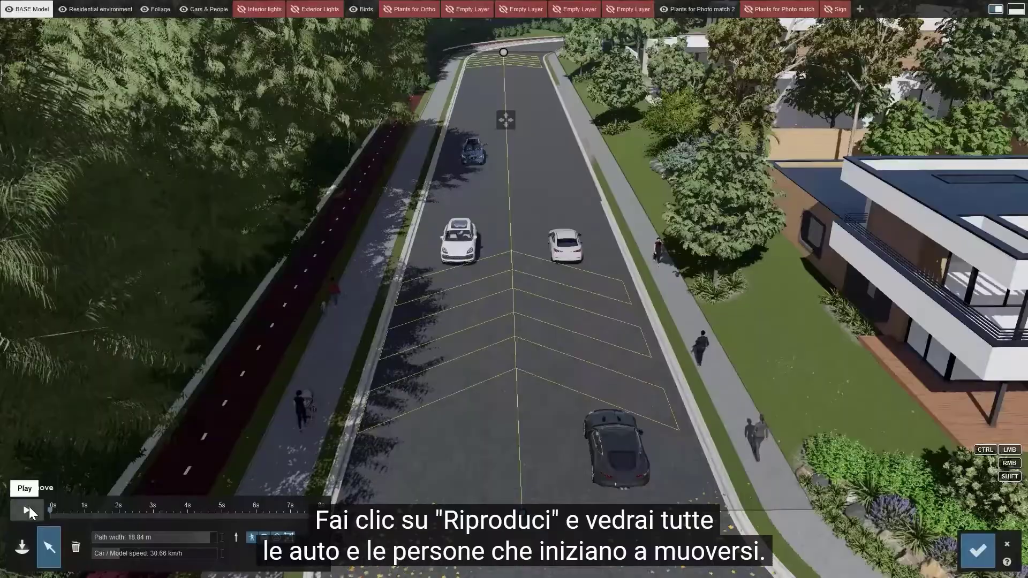
left_click(27, 510)
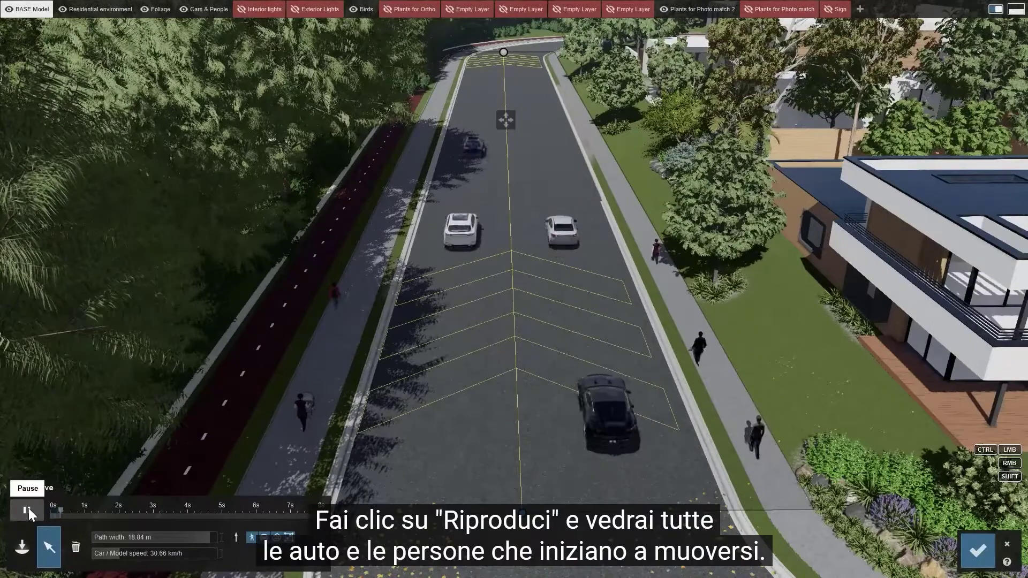
Step: Place the Aircraft 002 Flying model on the road near the house and activate object selection
left_click(236, 537)
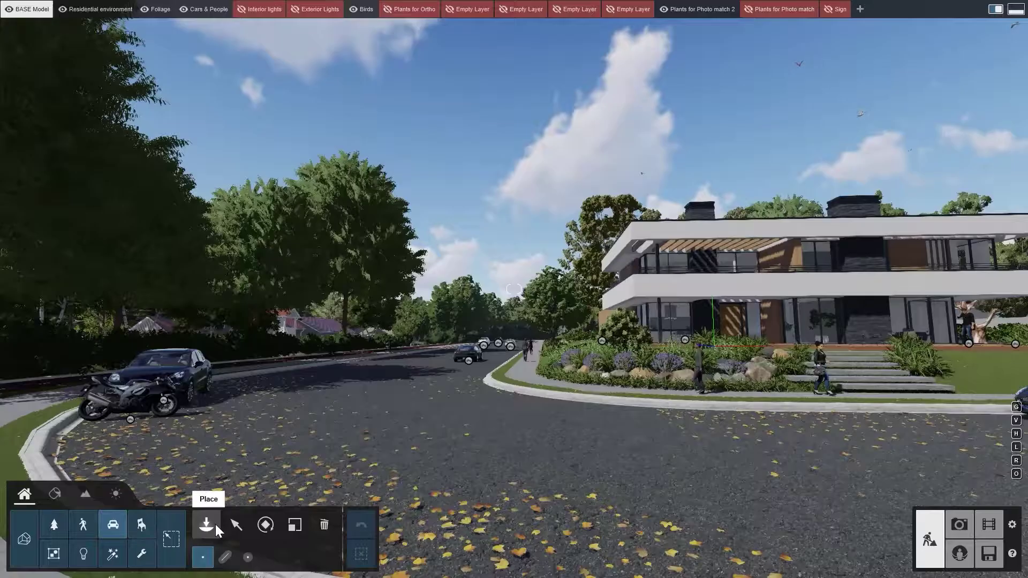
left_click(215, 525)
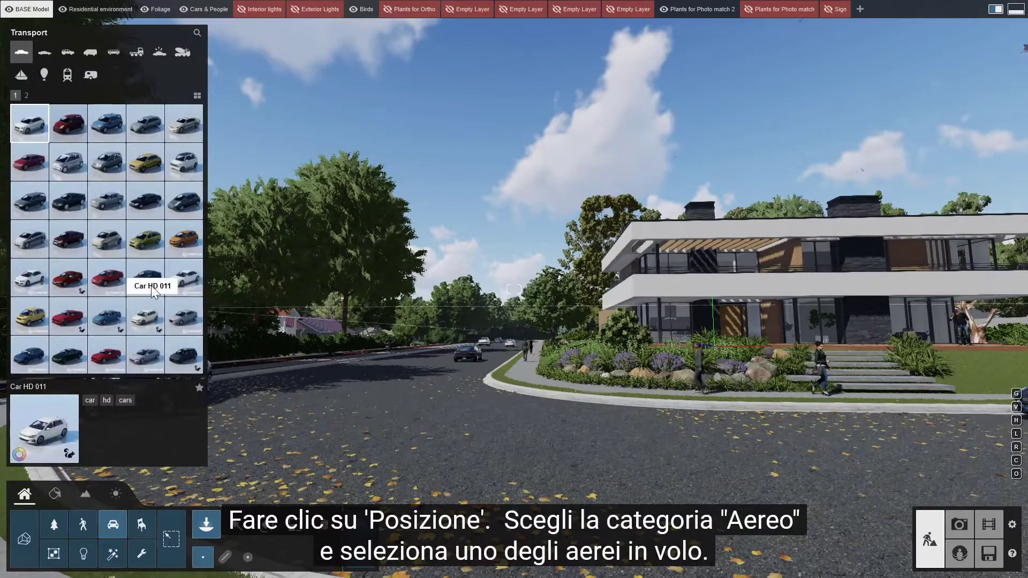
left_click(45, 76)
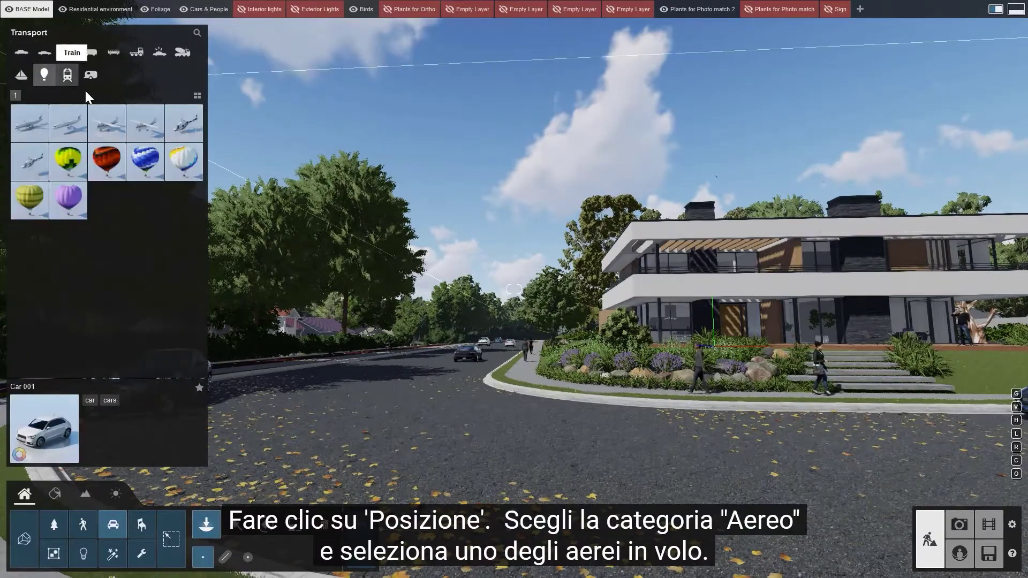
left_click(150, 125)
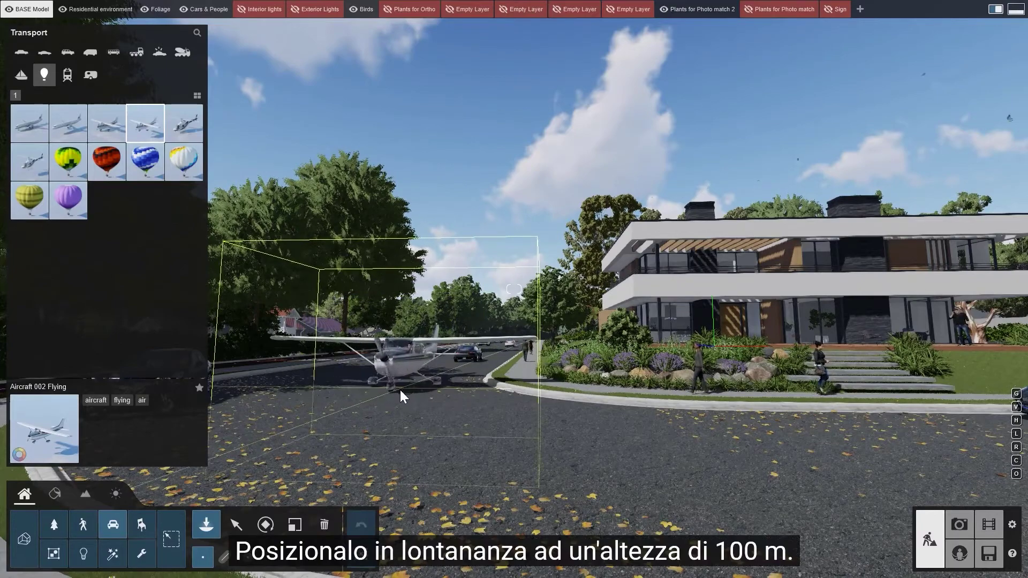
left_click(400, 393)
left_click(237, 523)
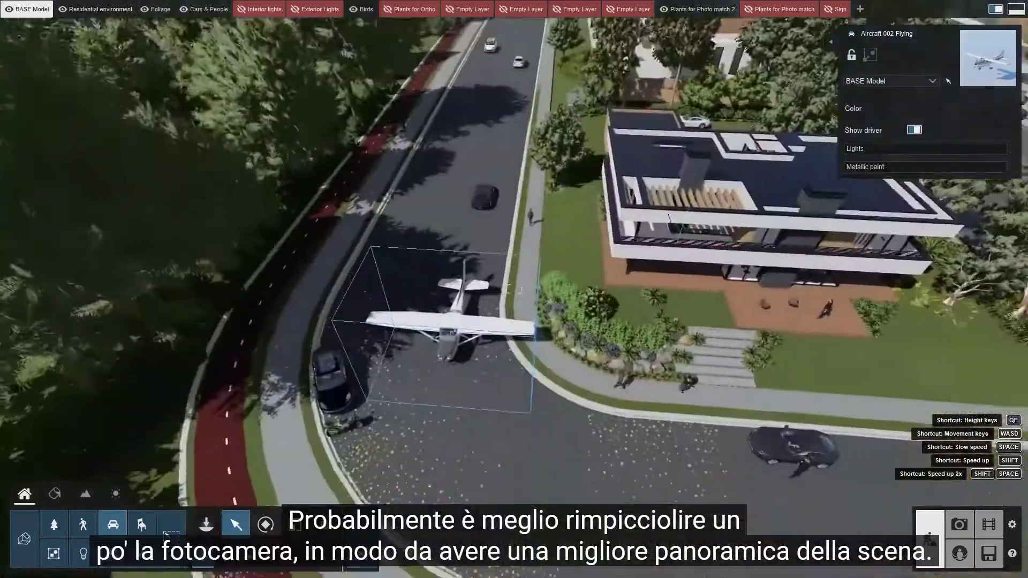
Step: Position the aircraft far beyond the forest surrounding the neighbourhood, adjusting its heading and raising it to about 103 m
key("shift+s")
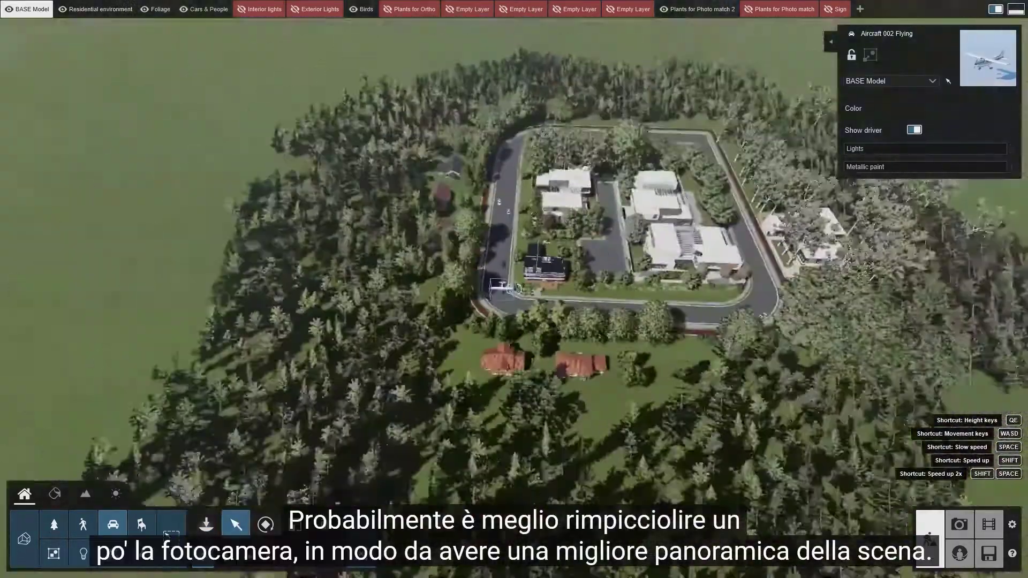
left_click_drag(486, 290, 390, 83)
key("r")
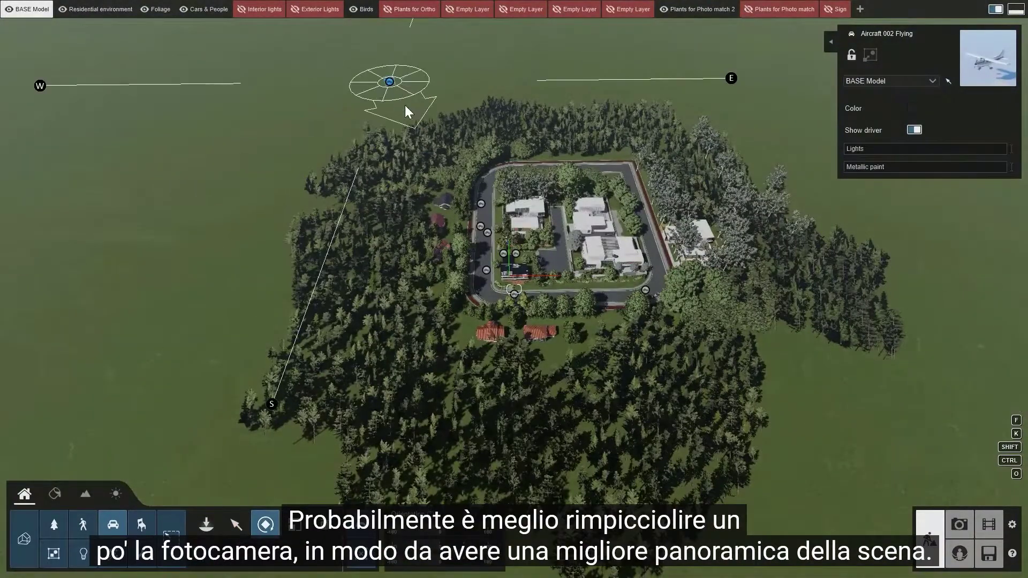
key("h")
right_click_drag(316, 351, 323, 251)
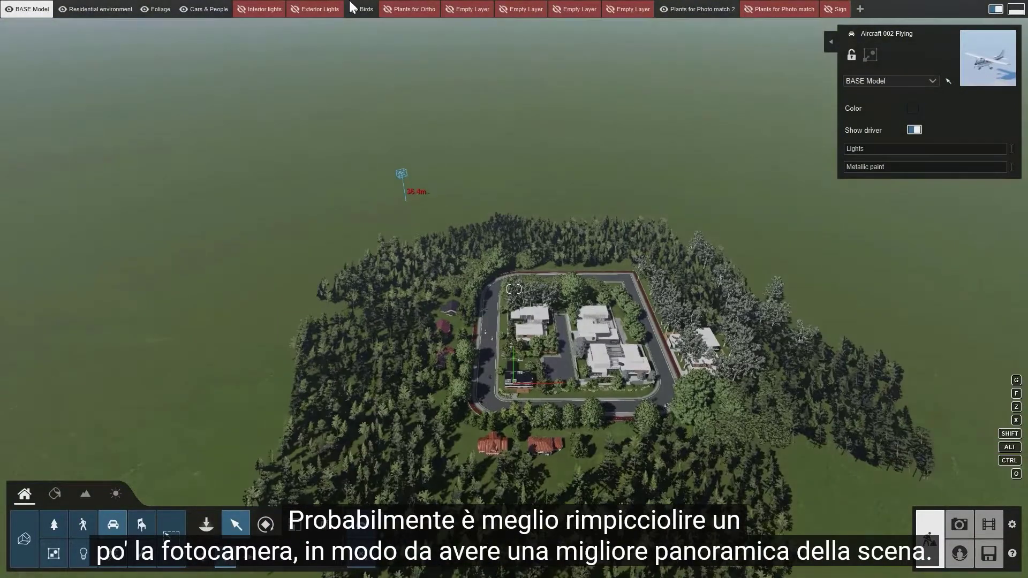
Step: Add the Advanced Move effect to movie clip 4 and open it for editing
left_click(988, 525)
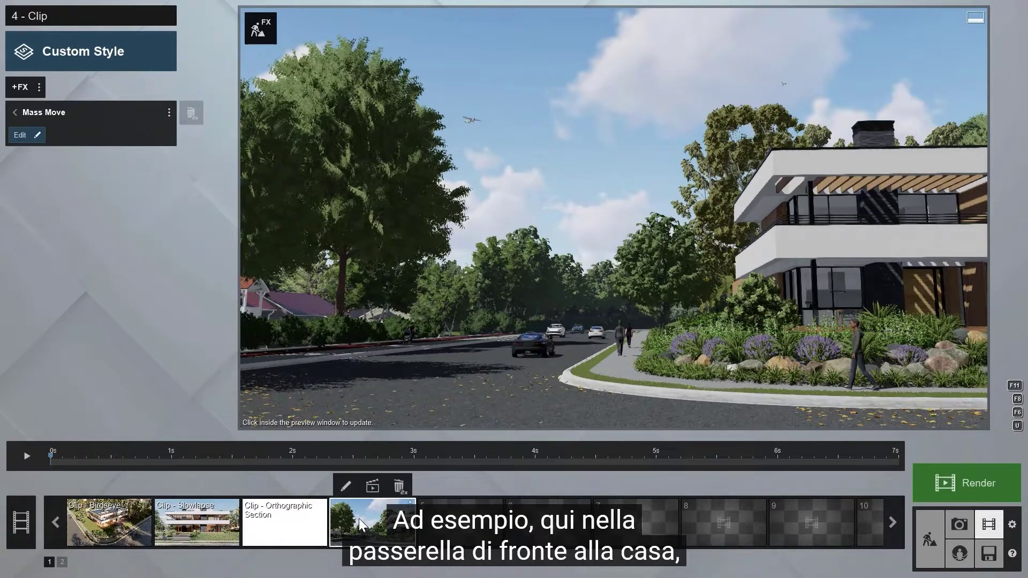
left_click(20, 87)
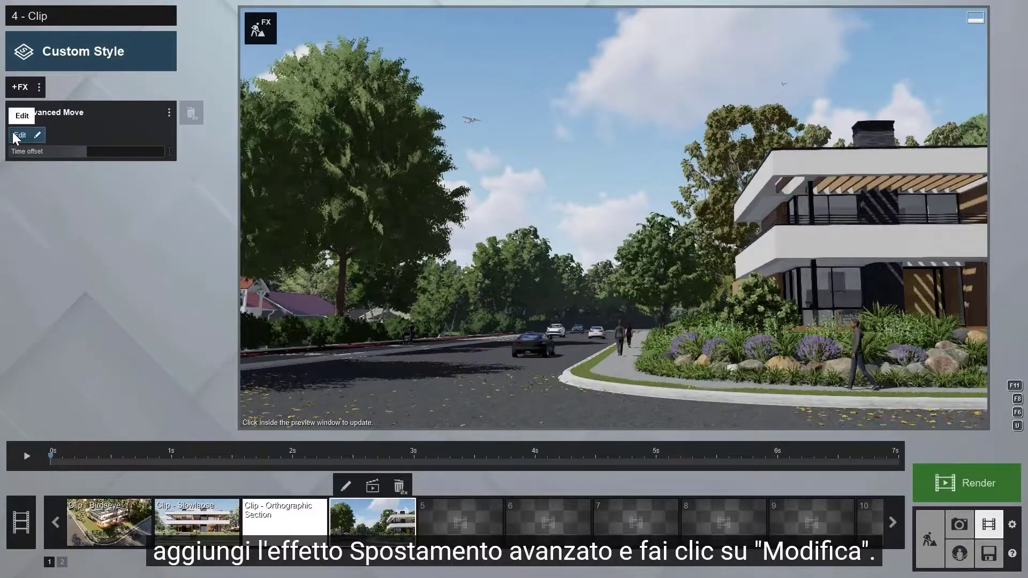
left_click(16, 135)
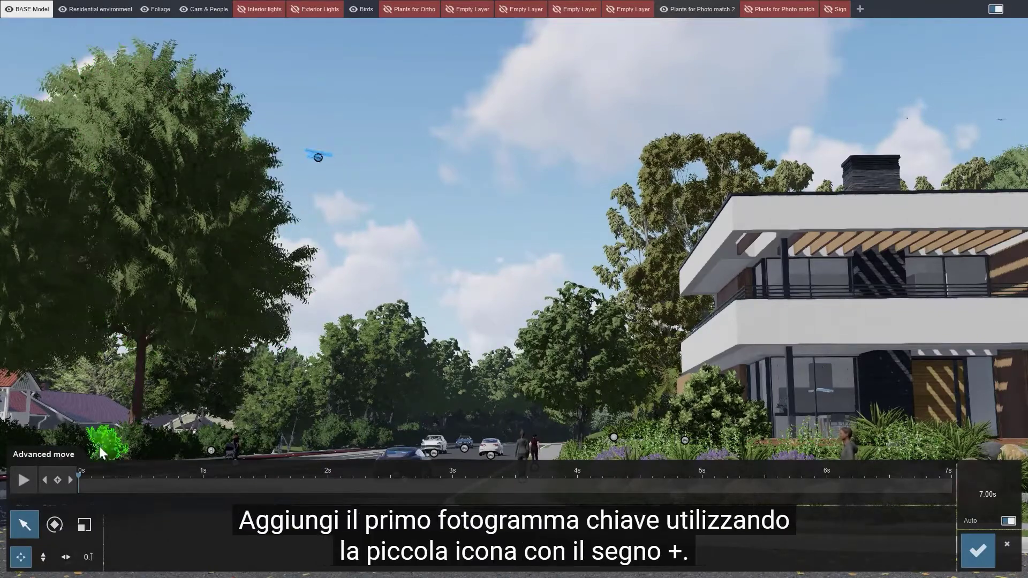
Step: Set Advanced Move keyframes for the flying aircraft at 0 s and at 7 s
left_click(57, 480)
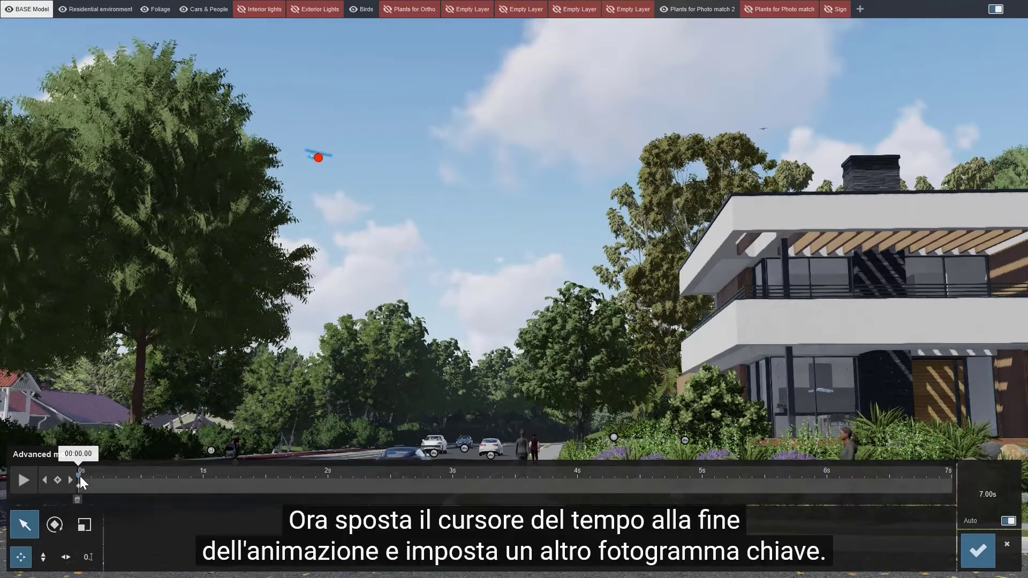
left_click_drag(80, 481, 536, 493)
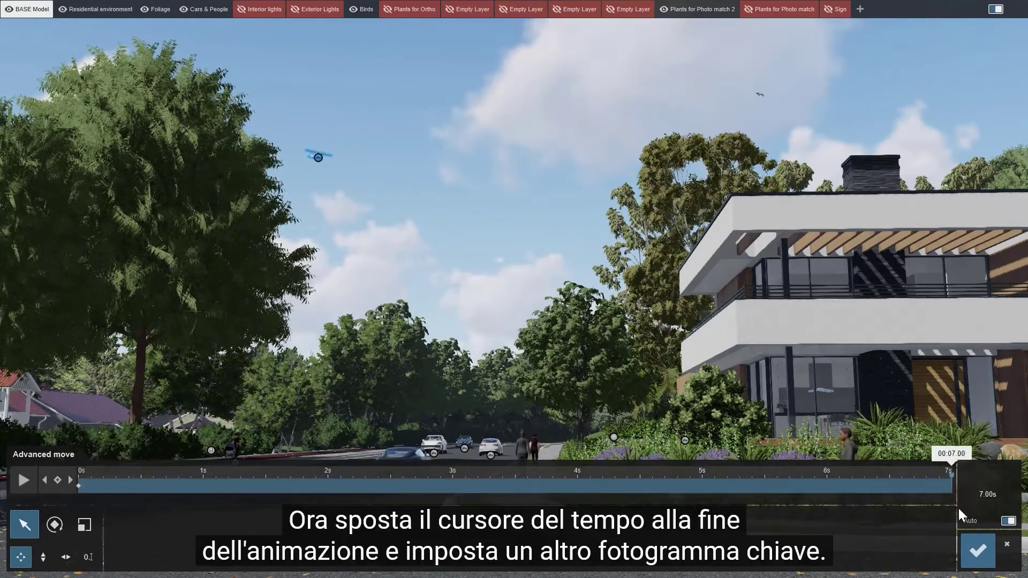
left_click(56, 480)
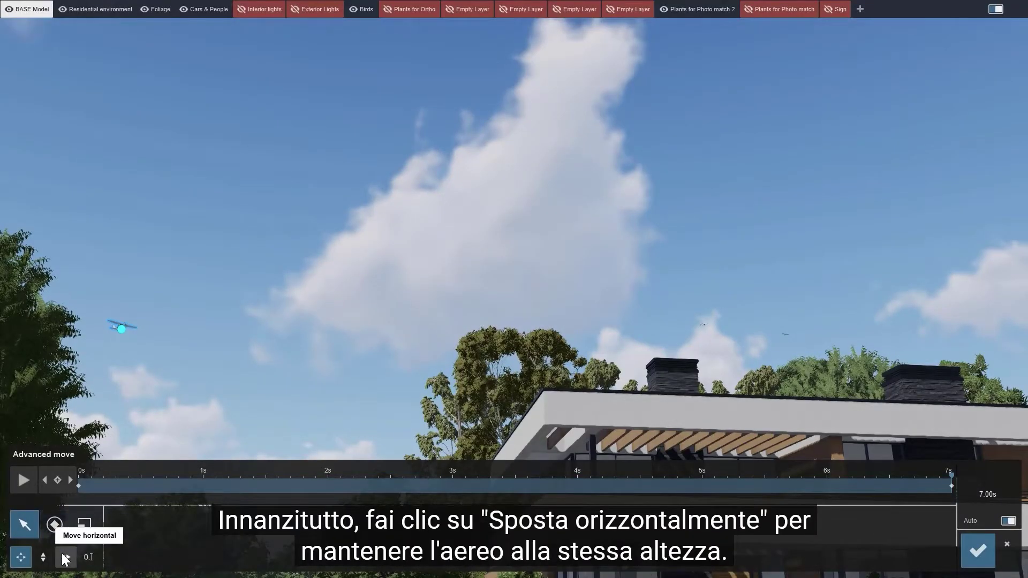
Step: Move the aircraft horizontally across the sky above the house at 7 s, then save and play the animation
left_click_drag(121, 329, 334, 217)
left_click_drag(736, 102, 855, 56)
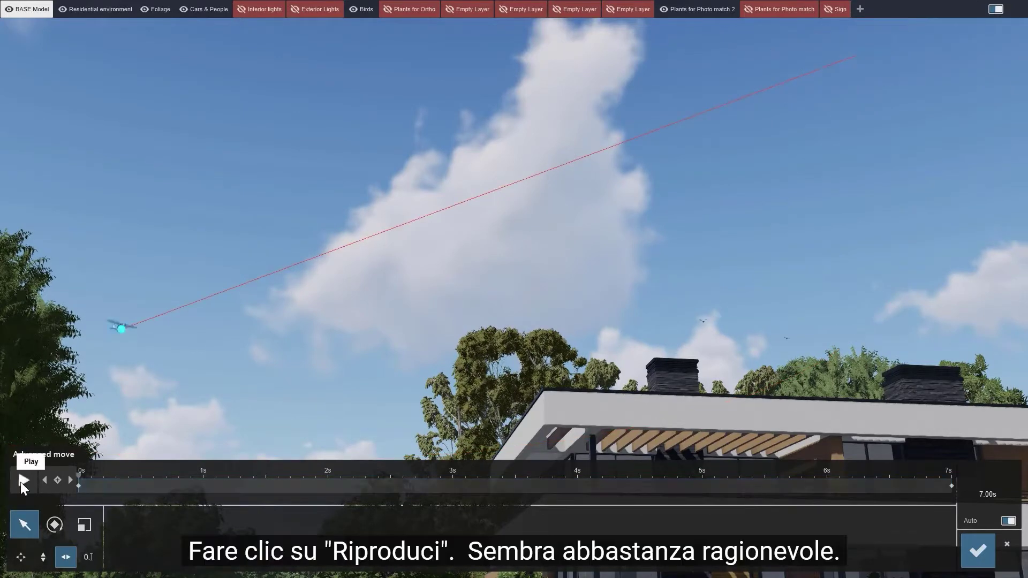
left_click(21, 481)
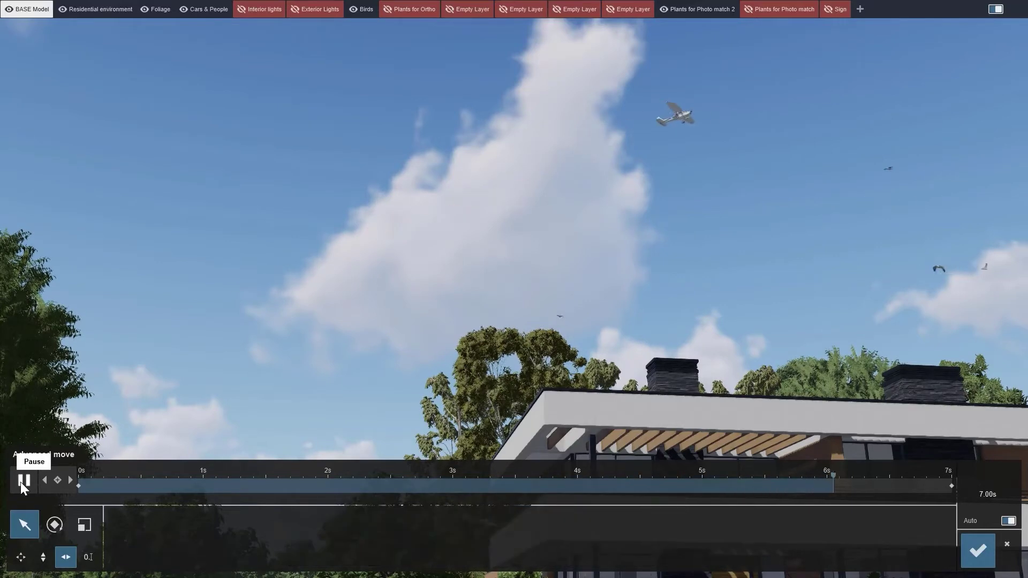
left_click(975, 553)
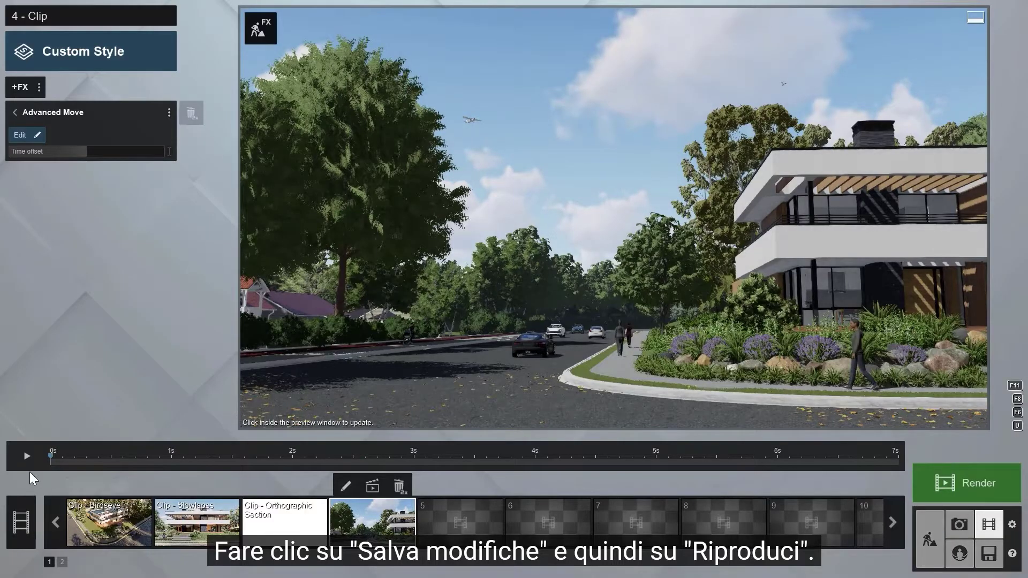
left_click(17, 454)
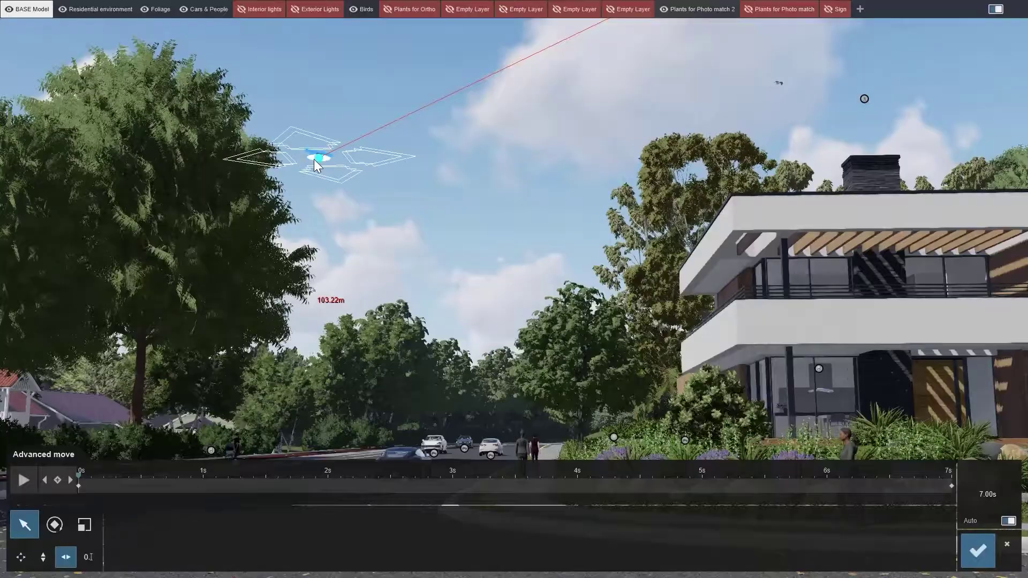
Step: Adjust the aircraft's flight path, shifting its start point at 0 s by about 18 m and extending its end point at 7 s
left_click_drag(314, 159, 300, 171)
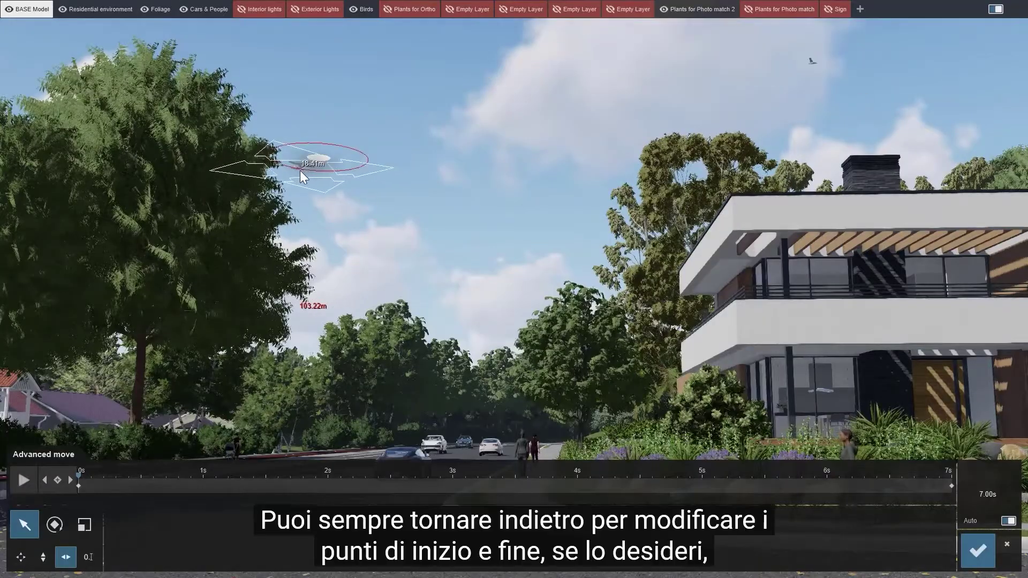
right_click_drag(299, 355, 481, 262)
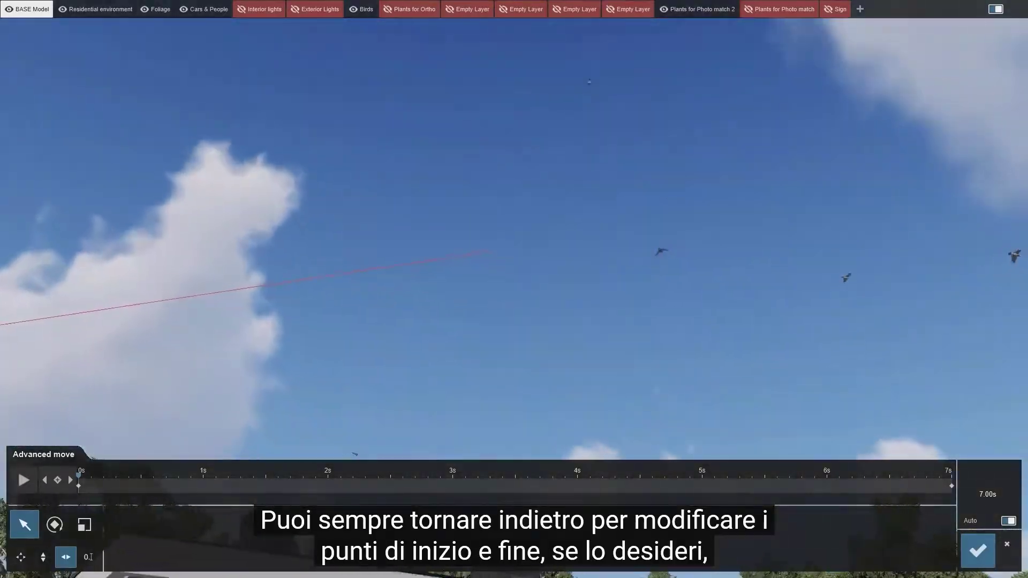
left_click_drag(79, 476, 263, 469)
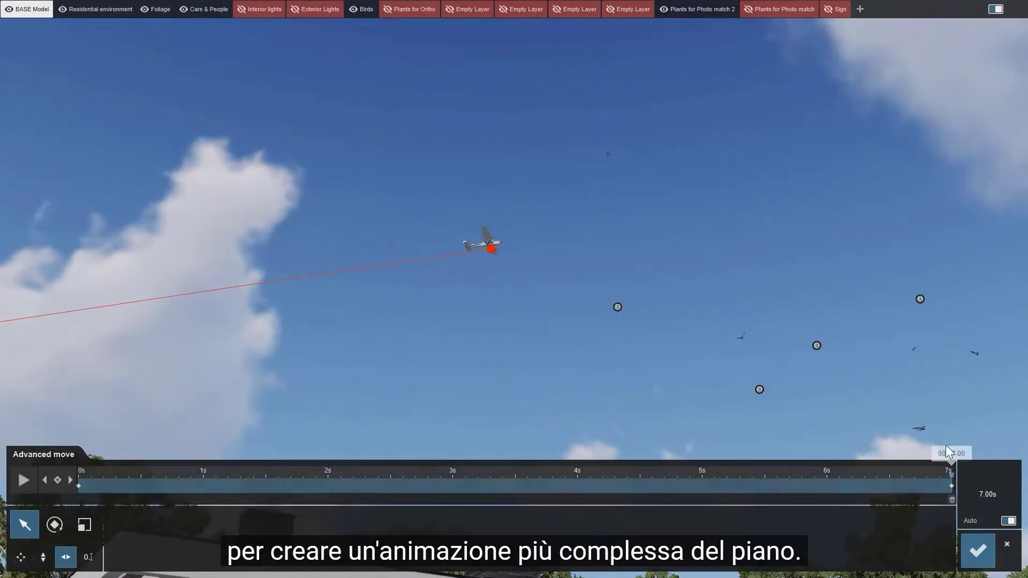
left_click_drag(487, 249, 577, 237)
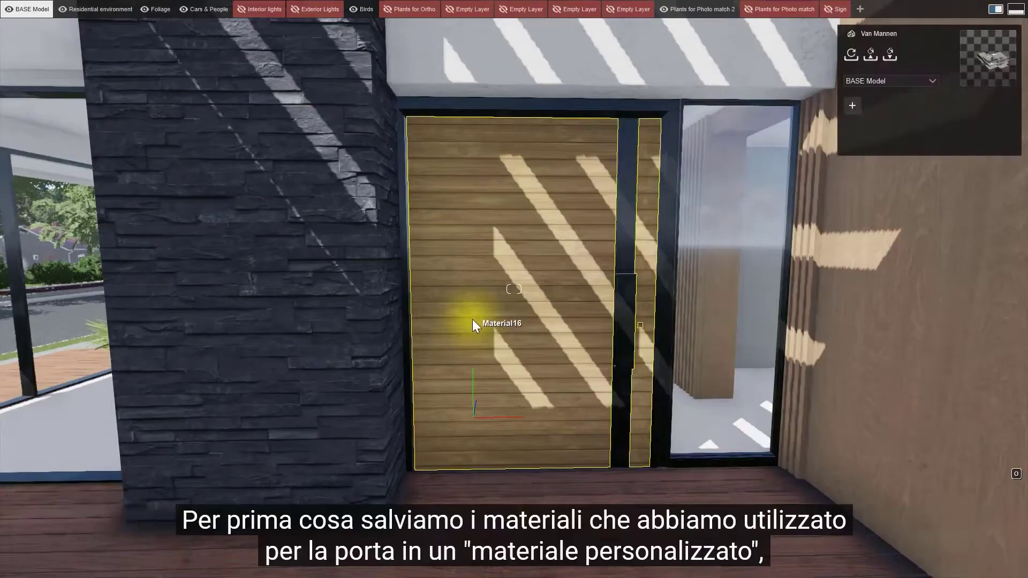
Step: Save the front door's wood material to the custom materials as "wood for door"
left_click(472, 319)
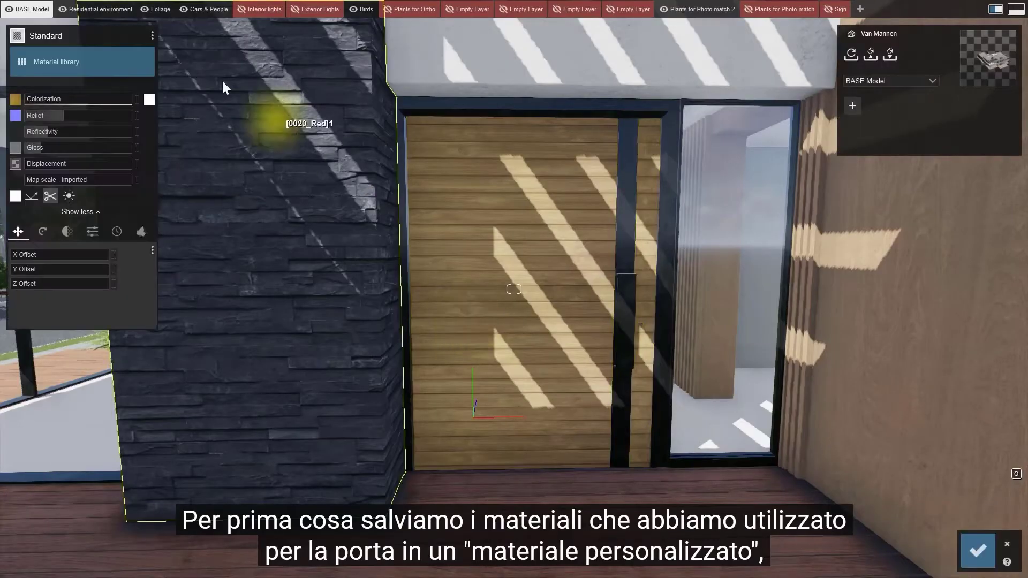
left_click(152, 35)
left_click(205, 36)
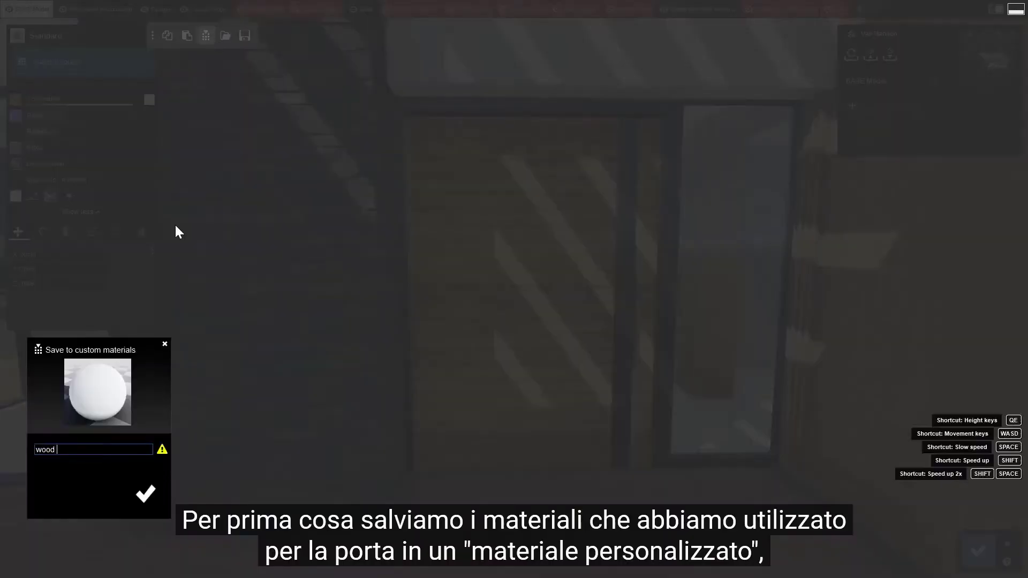
left_click(145, 493)
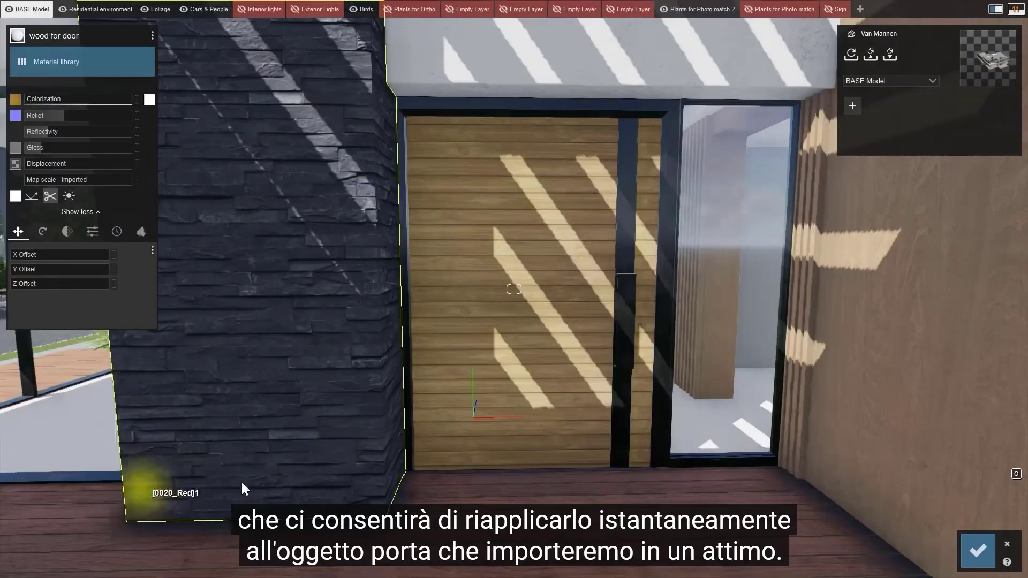
Step: Save the black metal of the front door to the custom materials as "metal for door"
left_click(622, 222)
left_click(152, 35)
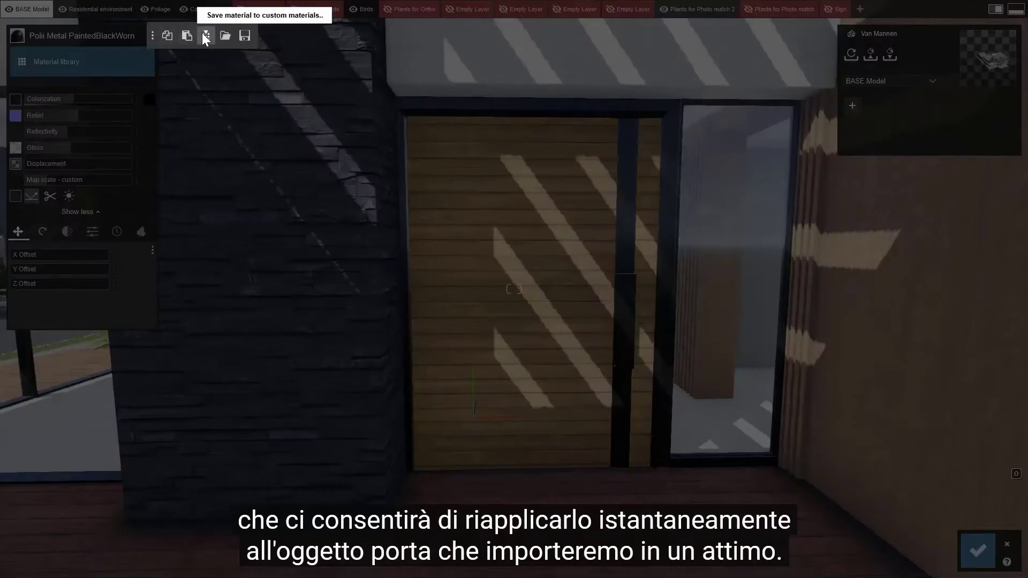
left_click(205, 36)
type("metal for door")
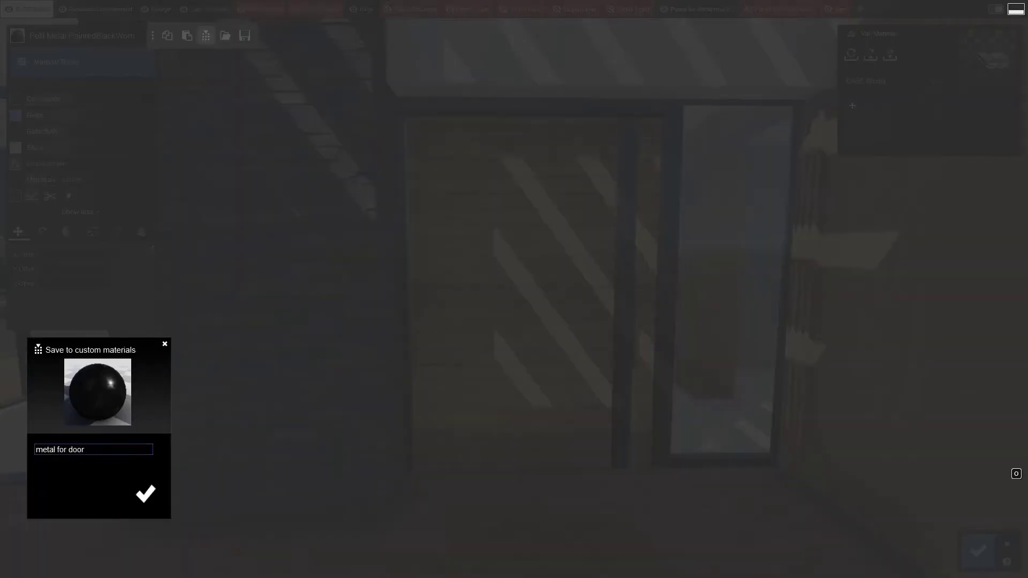
left_click(147, 493)
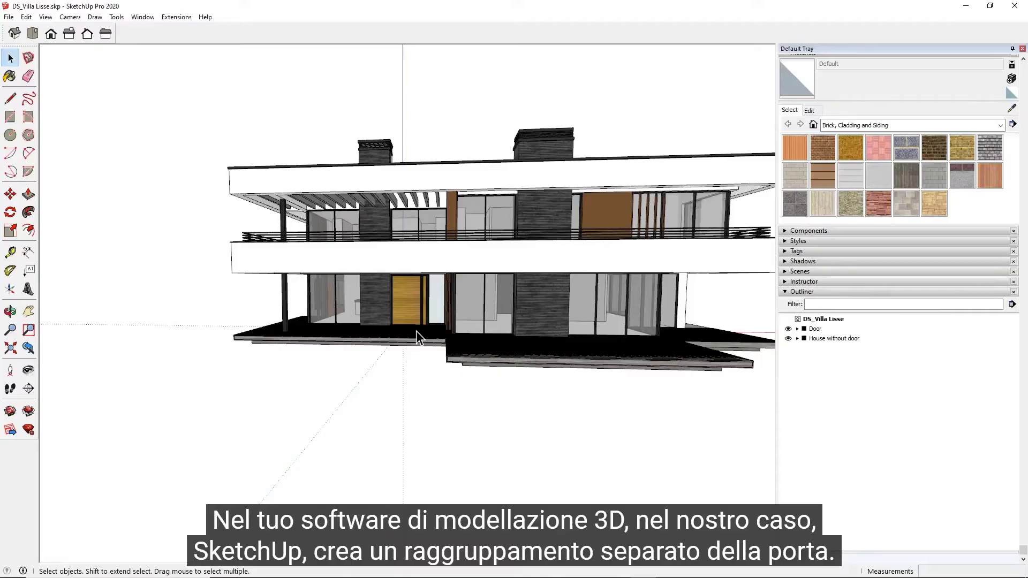
Step: Switch to SketchUp and hide the separate Door group in the villa model
scroll(416, 331, "up", 6)
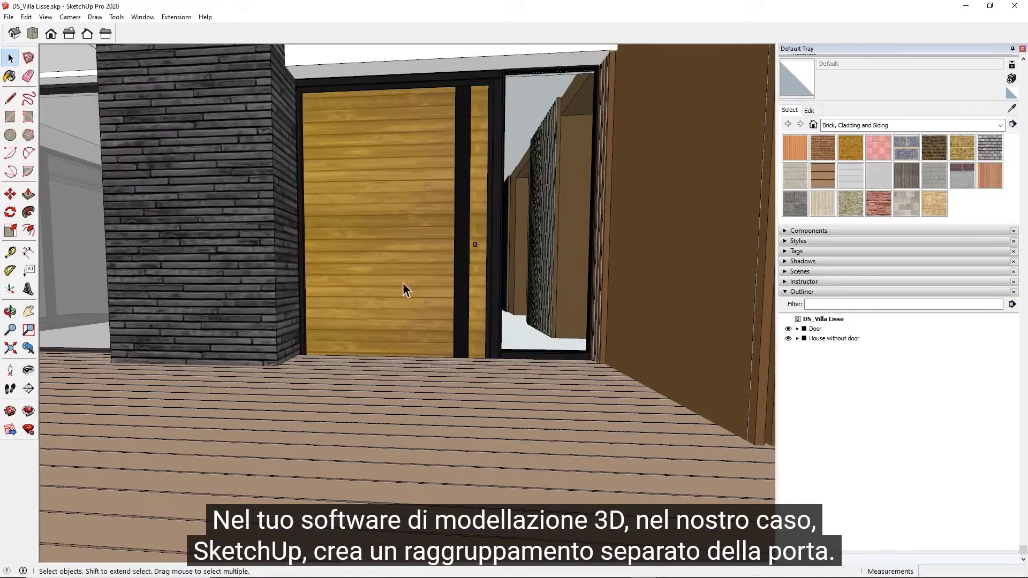
left_click(367, 230)
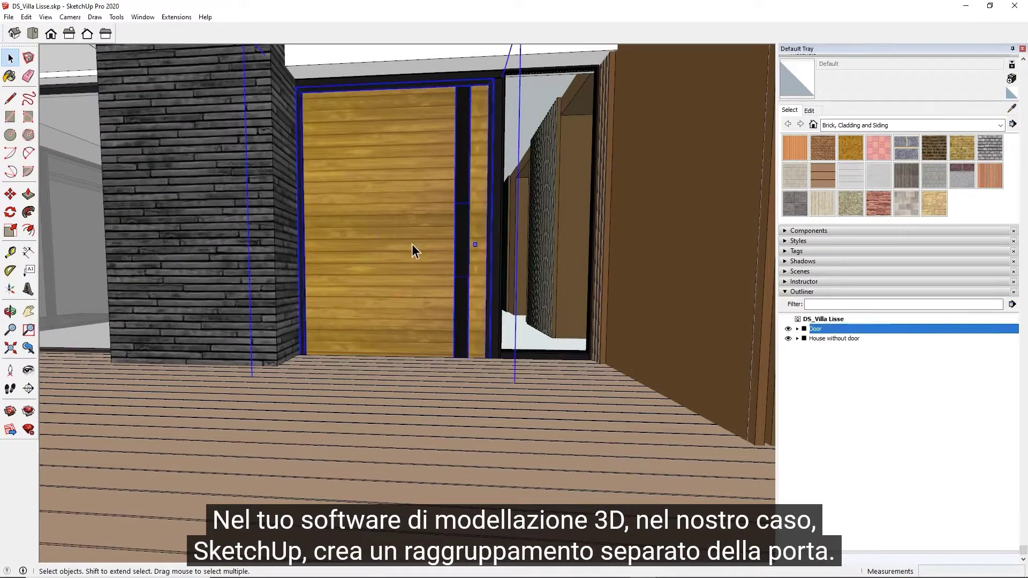
left_click(788, 329)
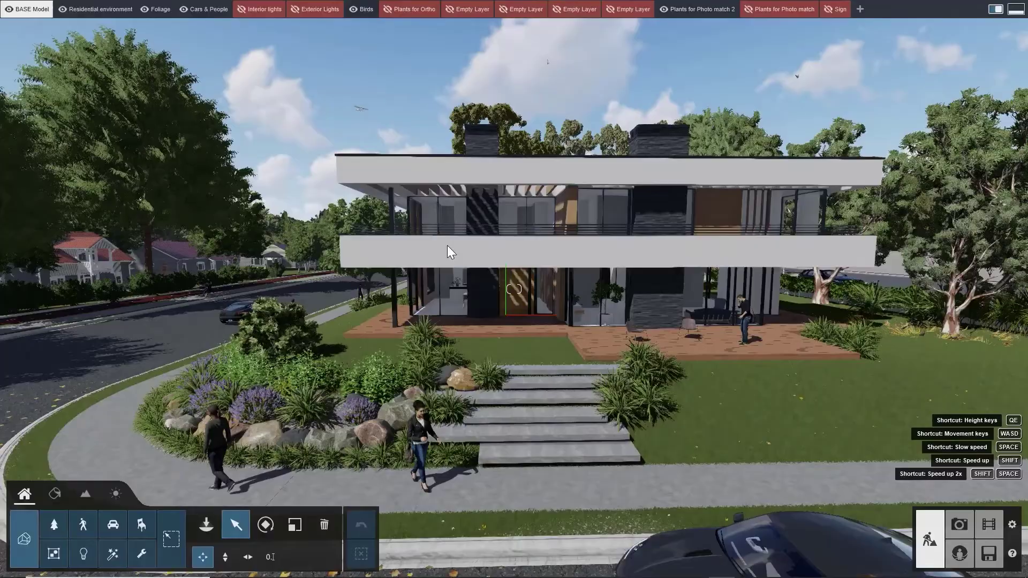
Step: Switch to Lumion and re-import the house model from "DS_Villa Lisse - with hidden door.skp"
left_click(449, 249)
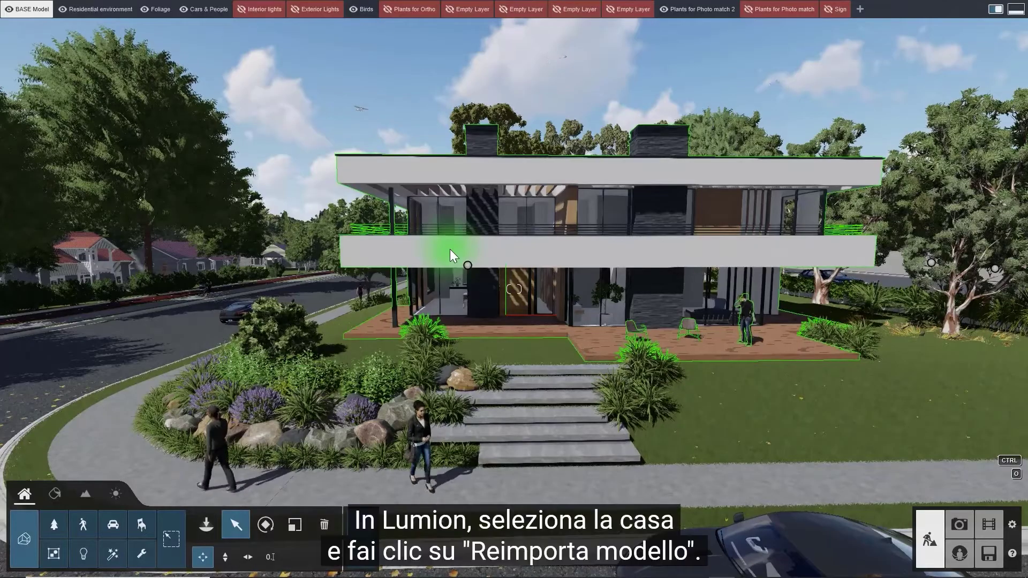
left_click(449, 255)
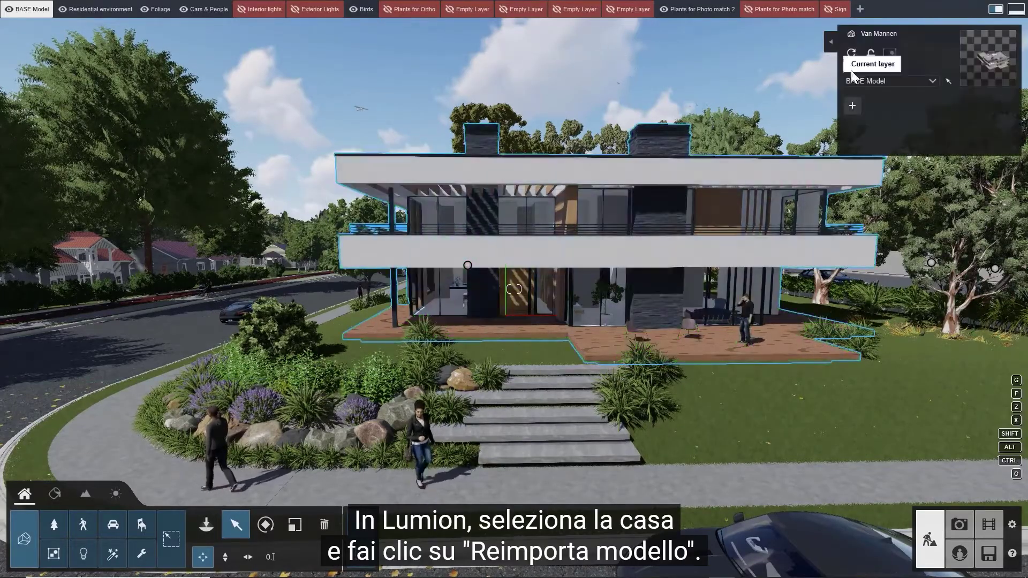
left_click(850, 56)
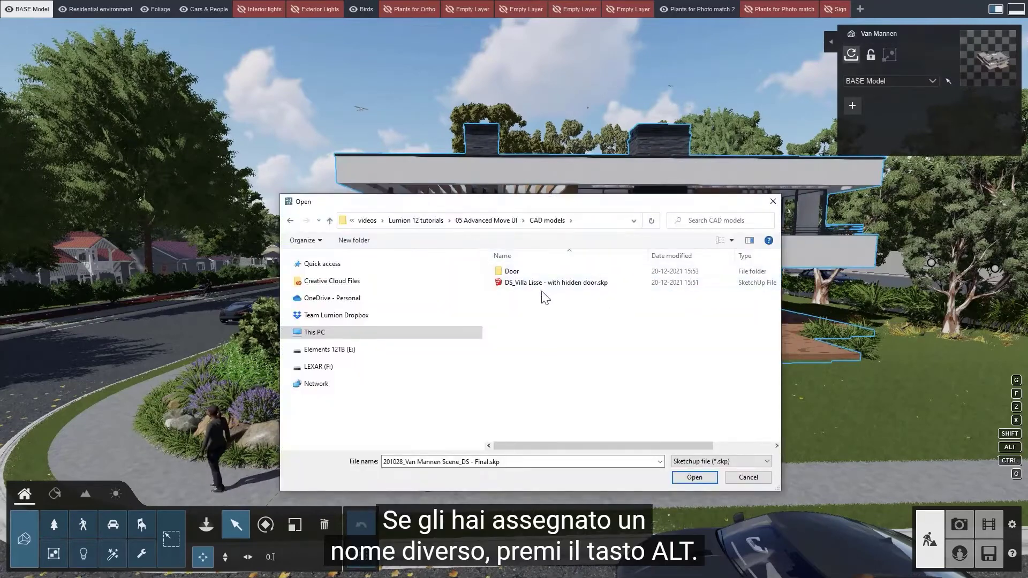
left_click(679, 476)
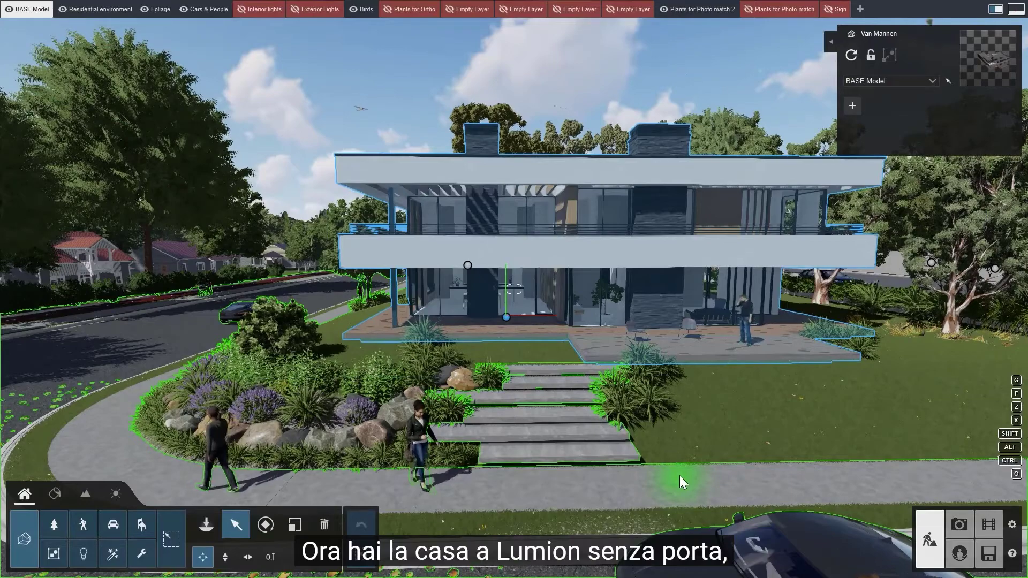
Step: Examine the re-imported house's front doorway and its materials up close
key("w")
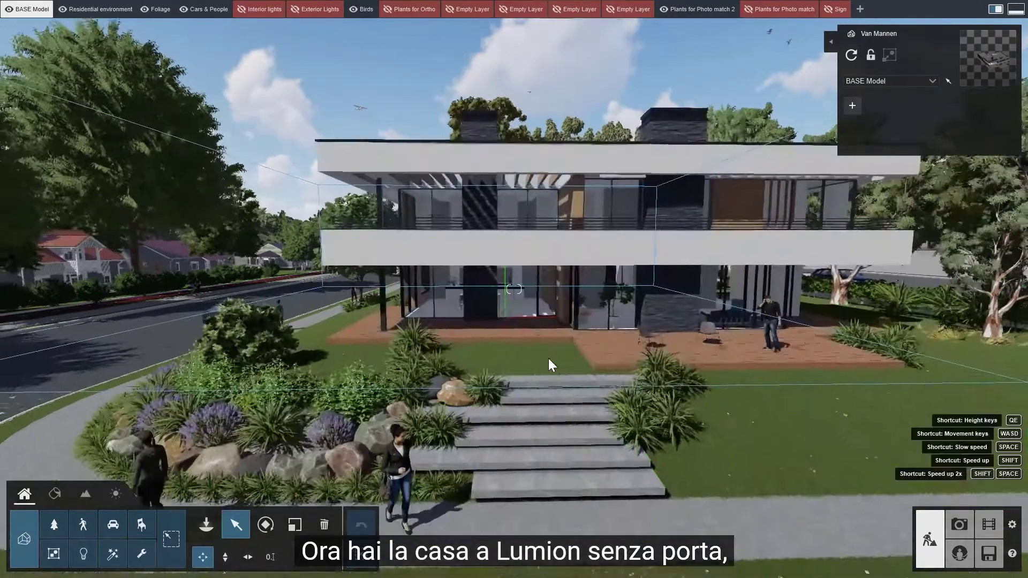
key("w")
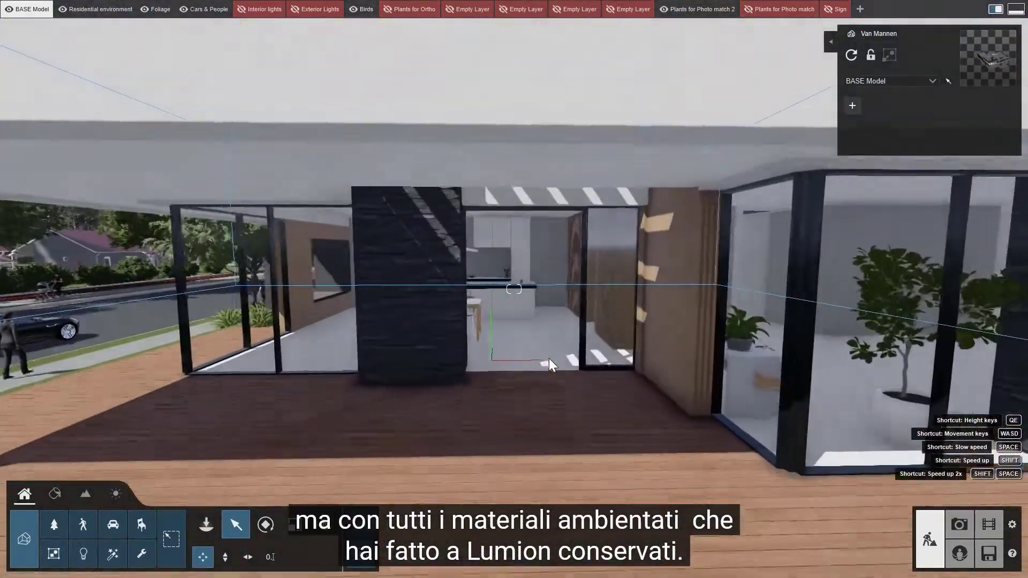
key("w")
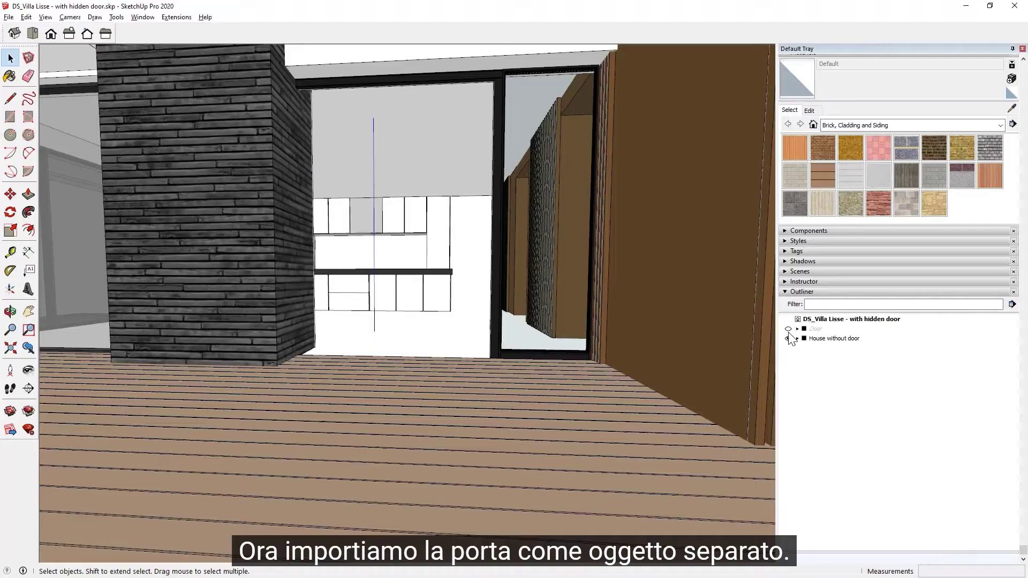
Step: Switch to SketchUp, show only the Door group with the house hidden, and move the door's hinge corner to the file's origin
left_click(788, 329)
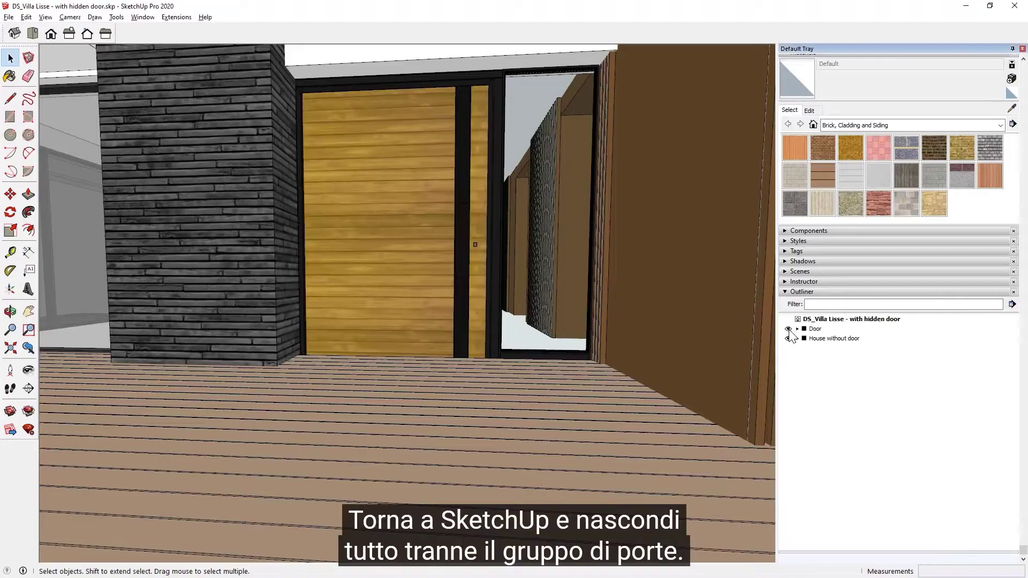
left_click(788, 338)
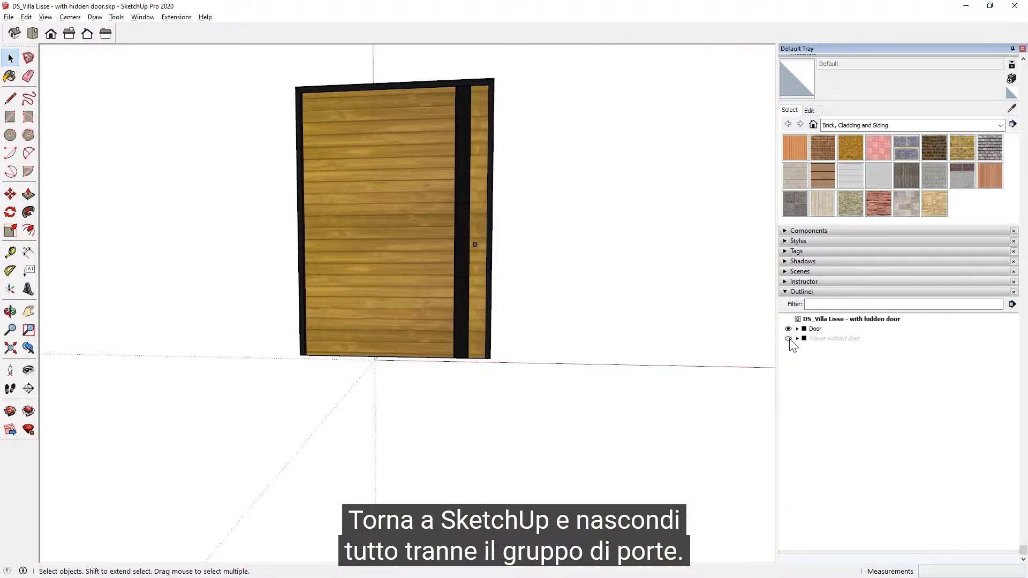
middle_click_drag(146, 300, 270, 223)
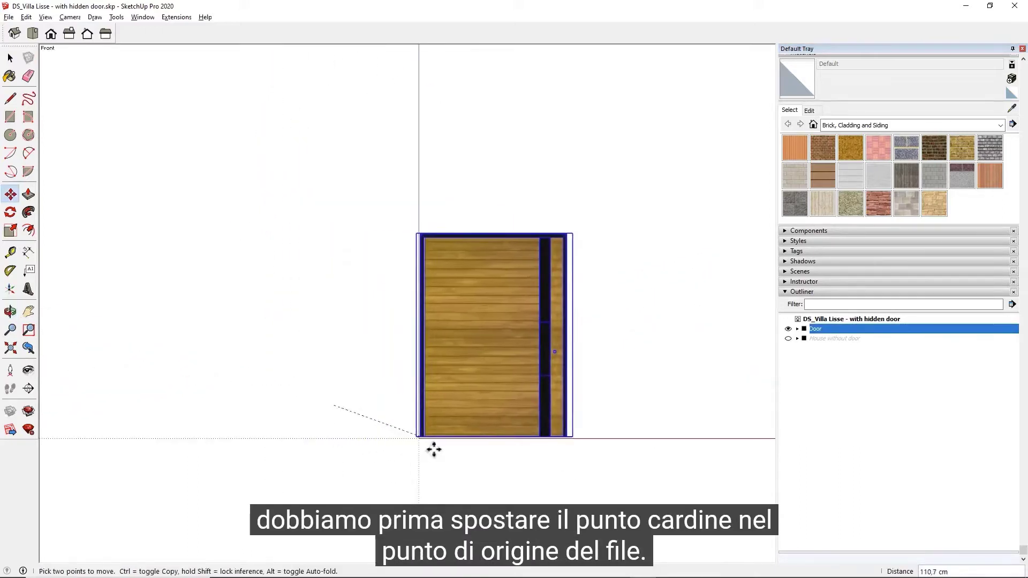
left_click(71, 37)
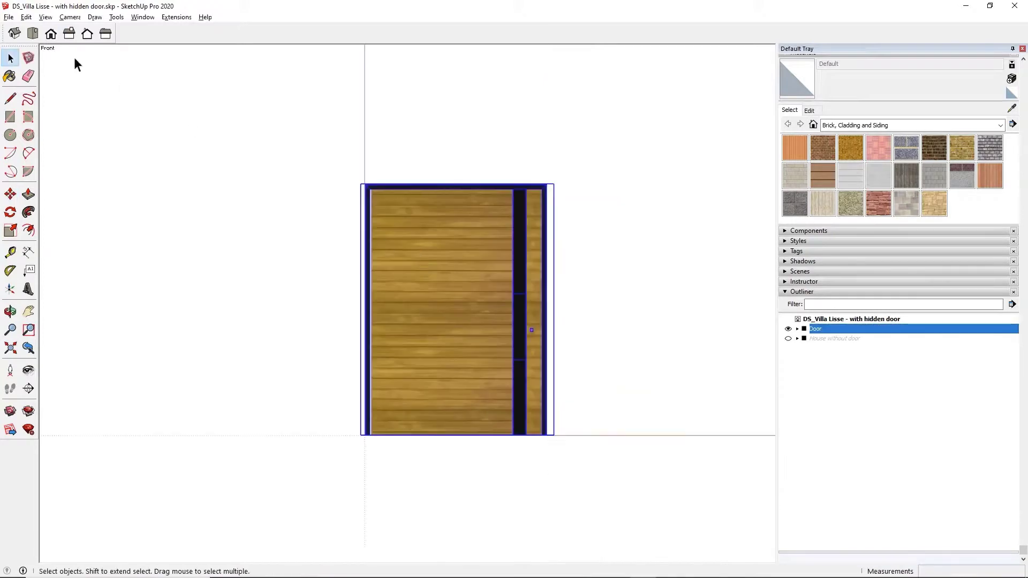
Step: Export the selected door as a COLLADA file named "Door" with "Export only selection set" enabled
left_click(9, 17)
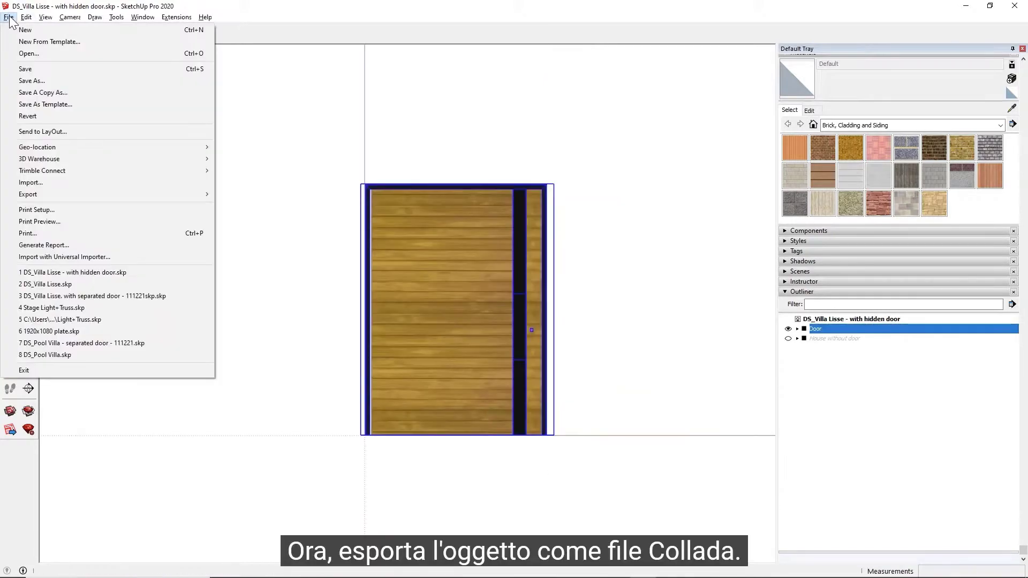
left_click(223, 196)
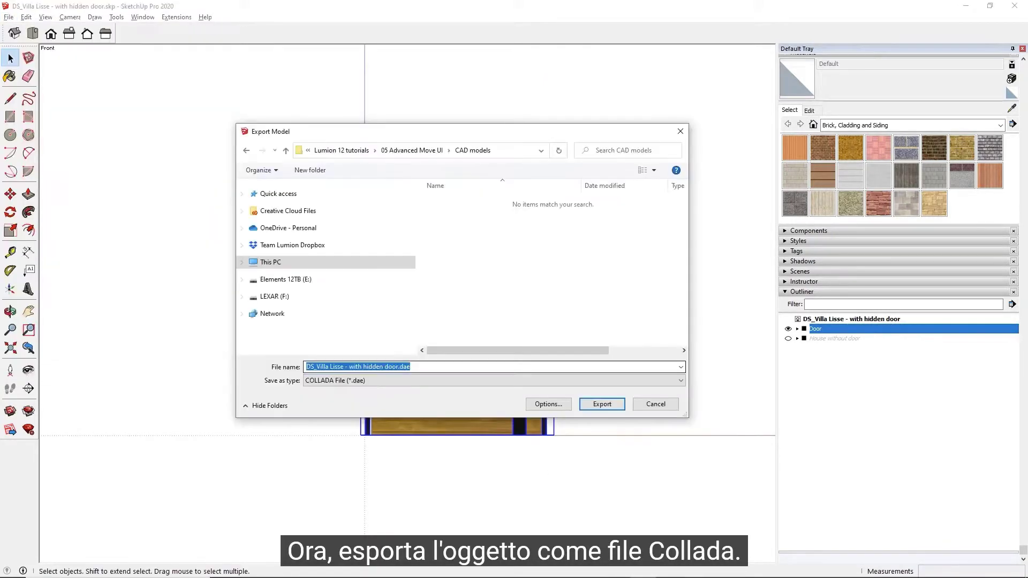
type("Door")
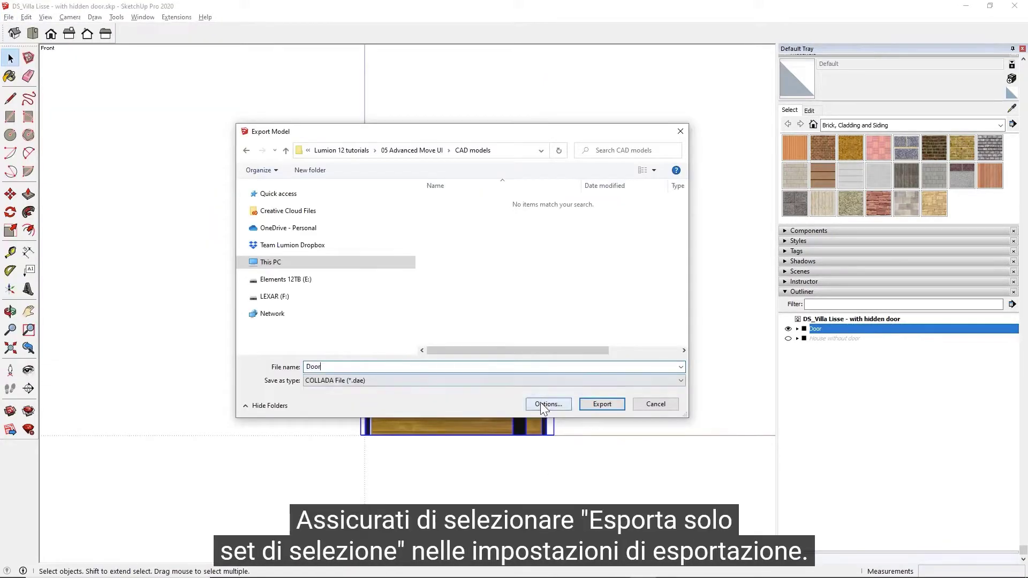
left_click(541, 405)
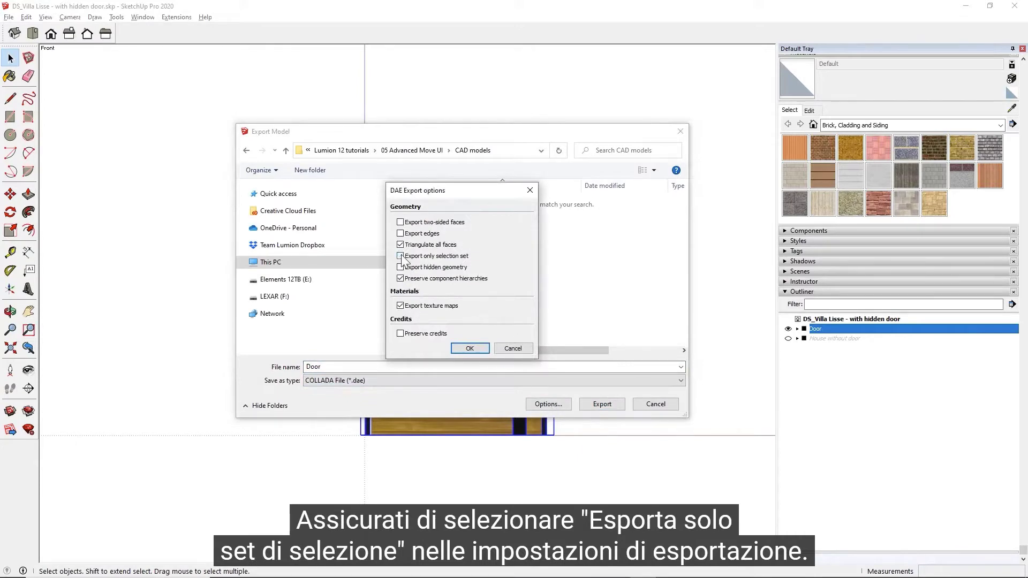
left_click(469, 348)
left_click(602, 404)
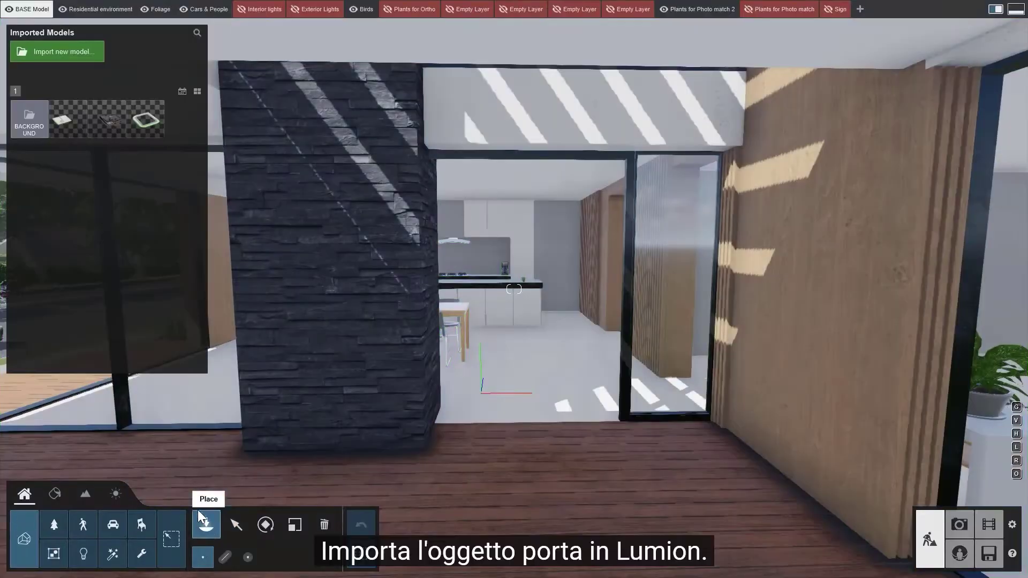
Step: Switch to Lumion, import Door.dae as a new model and place it in the house's front door frame
left_click(58, 51)
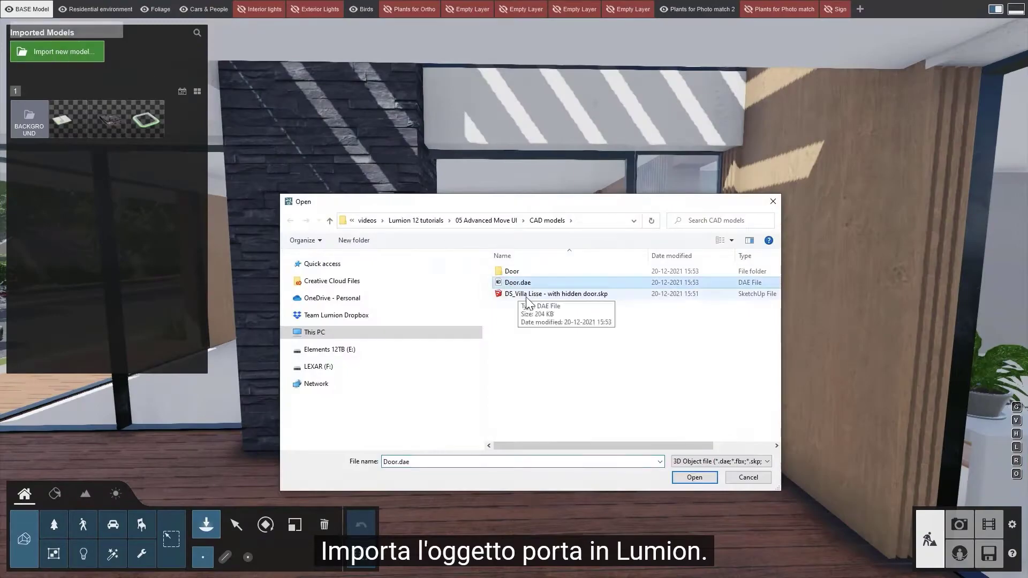
left_click(694, 477)
left_click(665, 395)
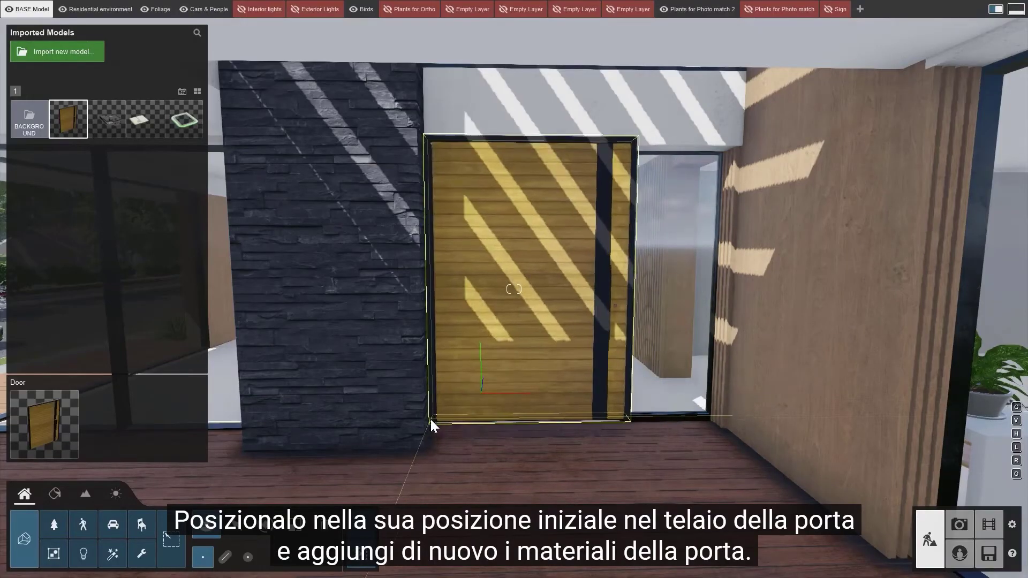
left_click(432, 420)
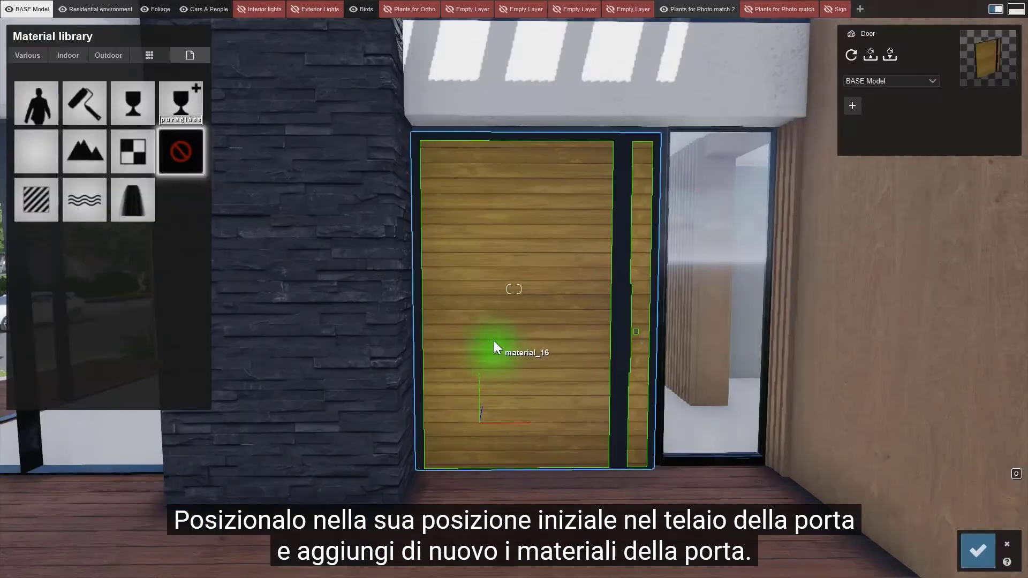
Step: Apply the custom materials "wood for door" to the door's planks and "metal for door" to its black metal parts
left_click(150, 54)
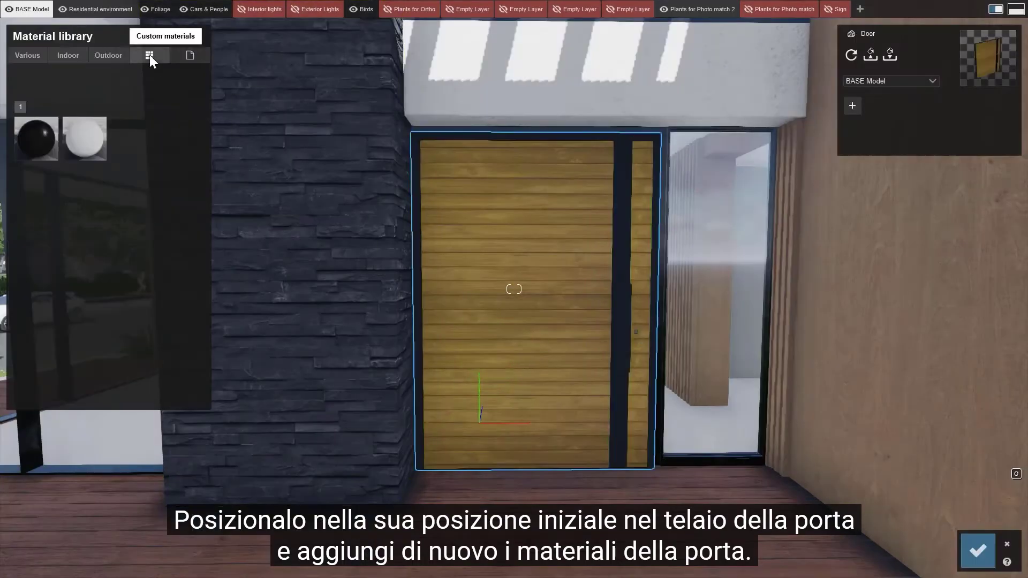
left_click(82, 142)
left_click(618, 240)
left_click(148, 57)
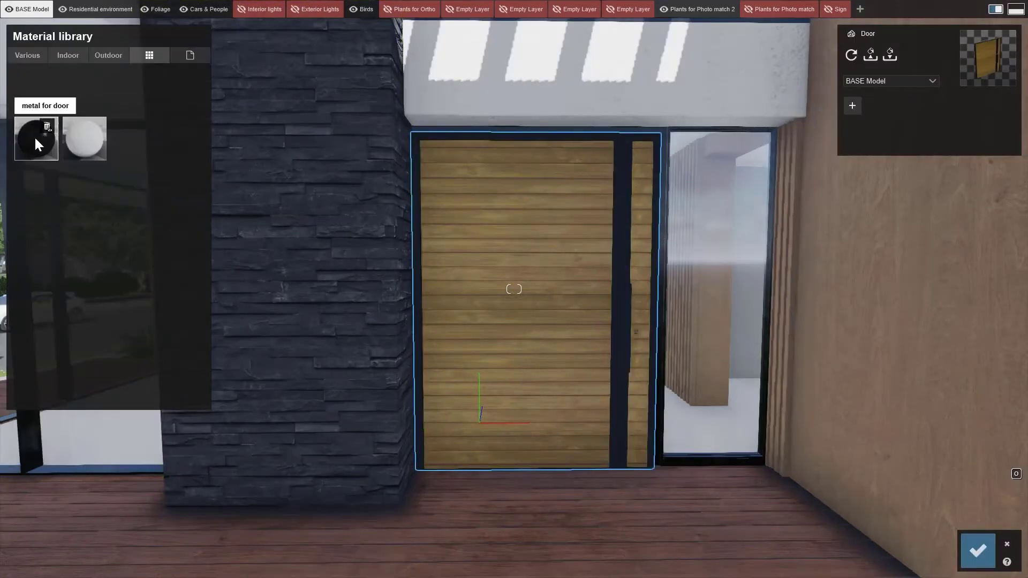
left_click(33, 137)
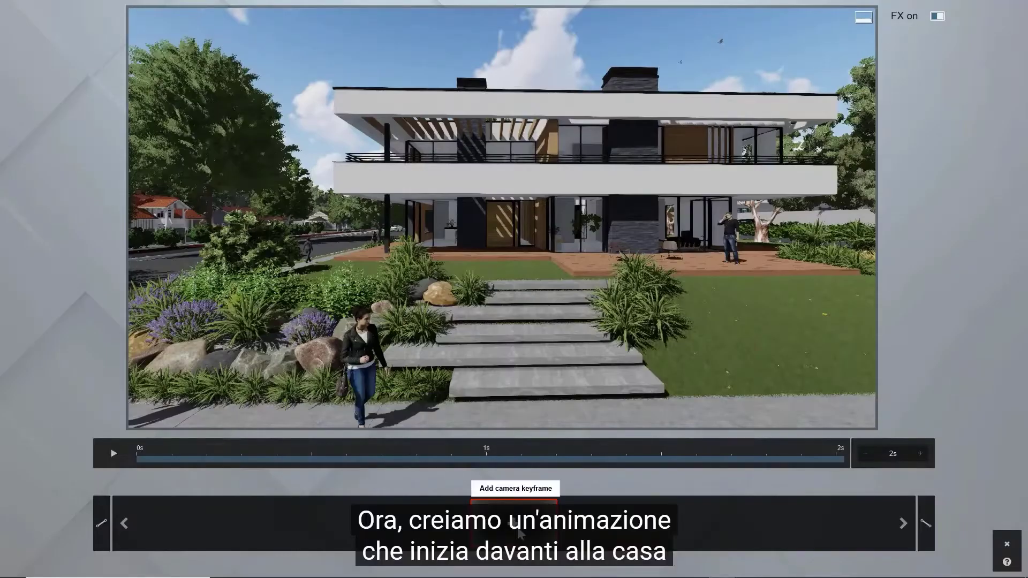
Step: Record a camera path from the front of the house through the door to the kitchen, ending at a horizontal 1.60 m eye level
key("w")
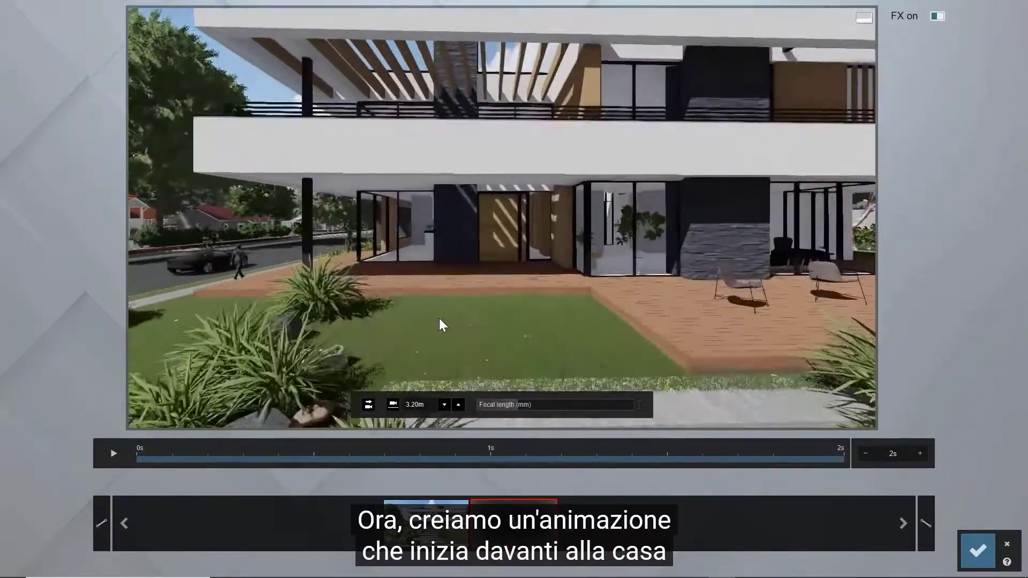
key("w")
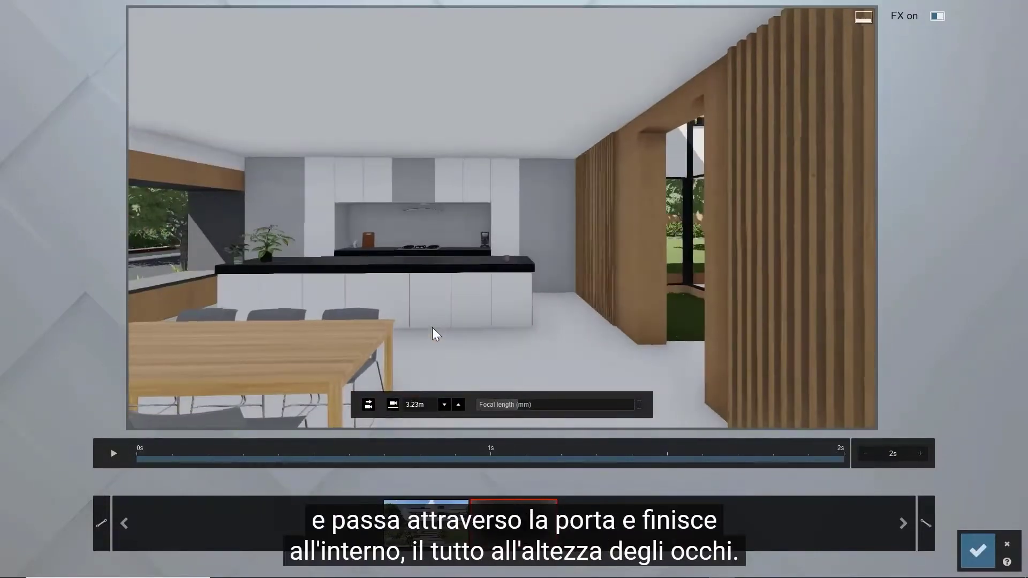
key("w")
left_click(392, 405)
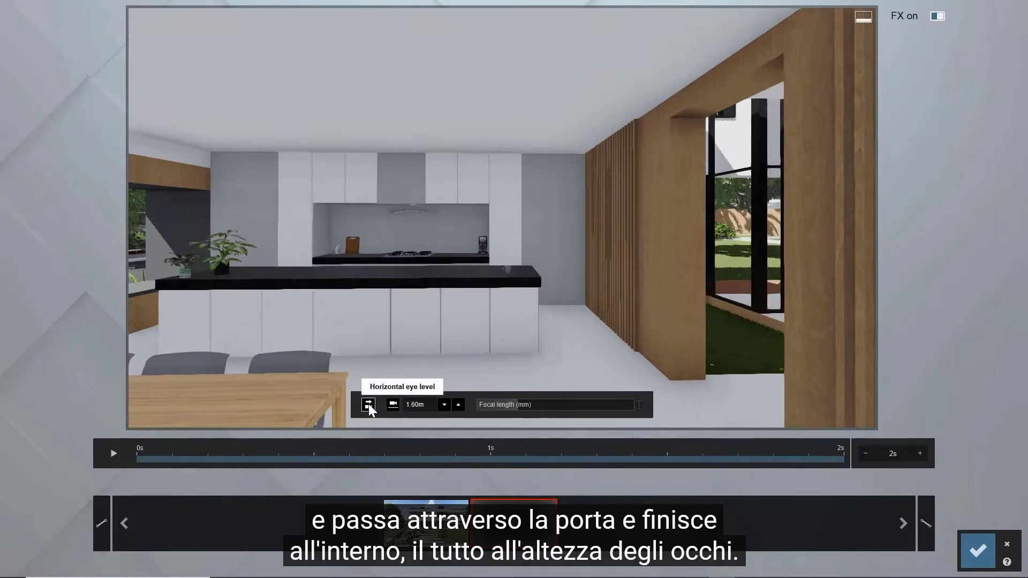
left_click(368, 405)
left_click(513, 523)
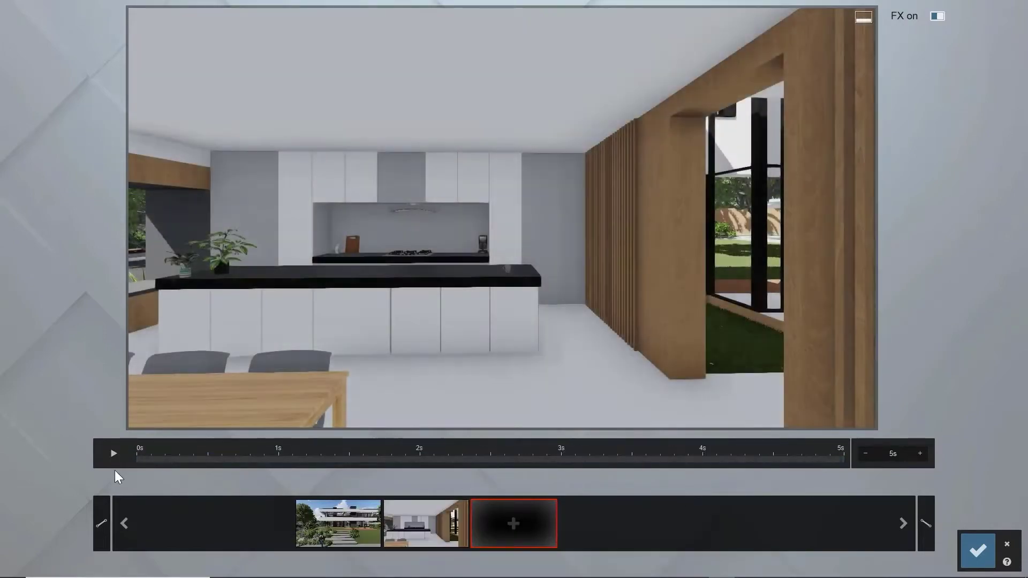
Step: Play the camera path, lengthen the clip to 8 seconds and set its ease out to smooth
left_click(112, 454)
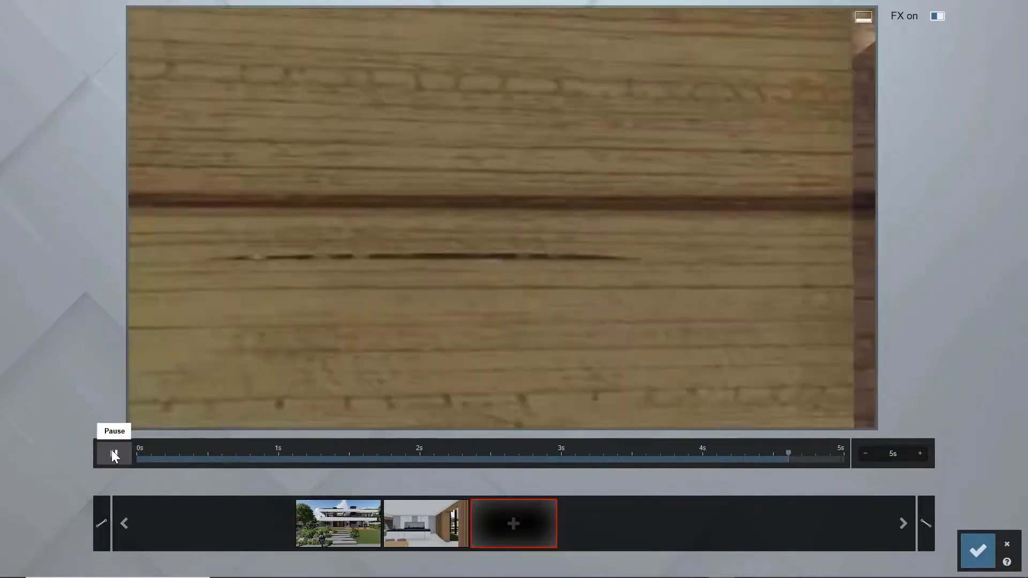
left_click(920, 454)
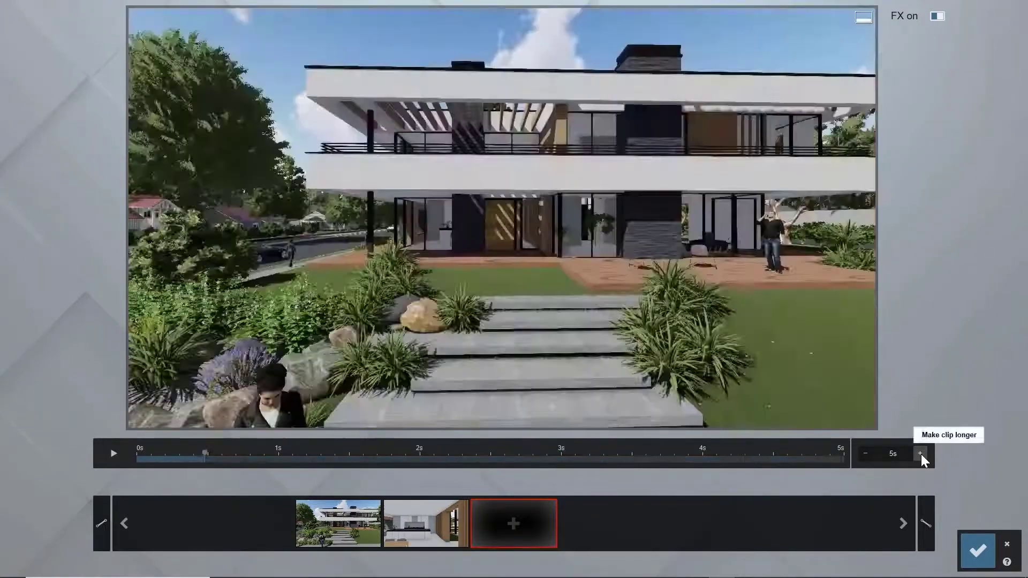
left_click(920, 454)
left_click(921, 454)
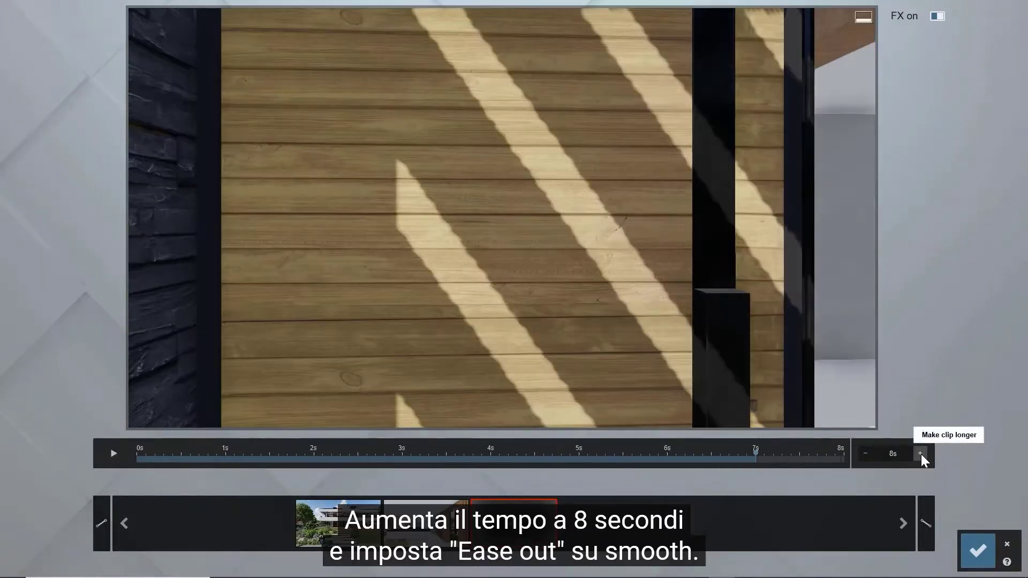
left_click(924, 525)
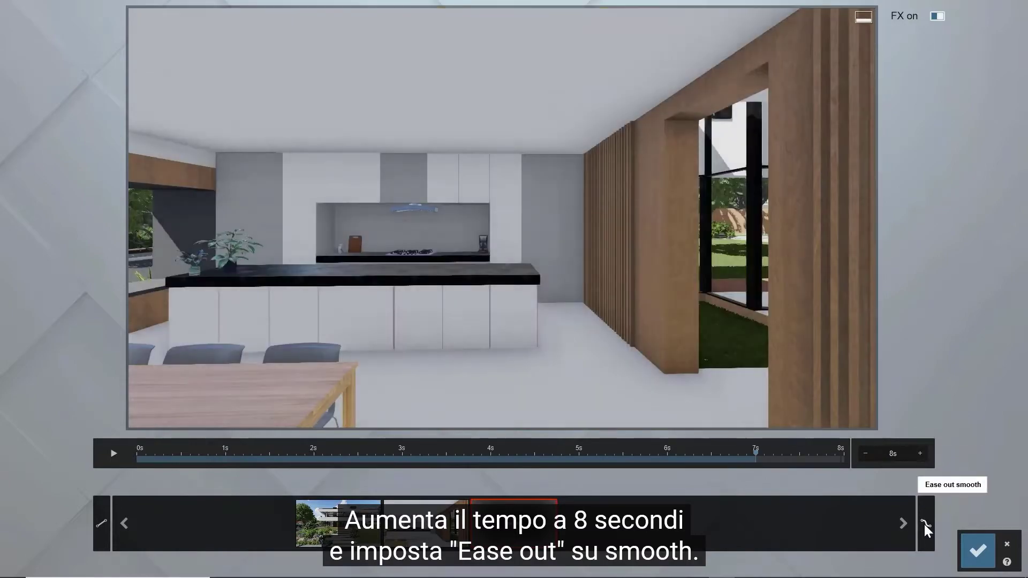
Step: Preview the 8-second clip, scrub to about 7 seconds to check the door-opening timing, and save the camera path
left_click(116, 454)
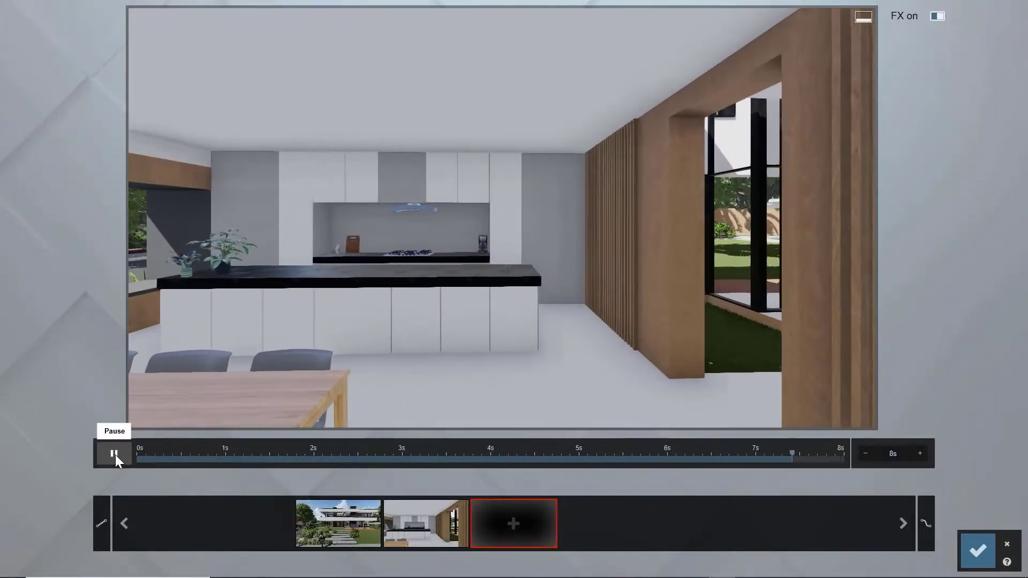
left_click_drag(137, 454, 754, 474)
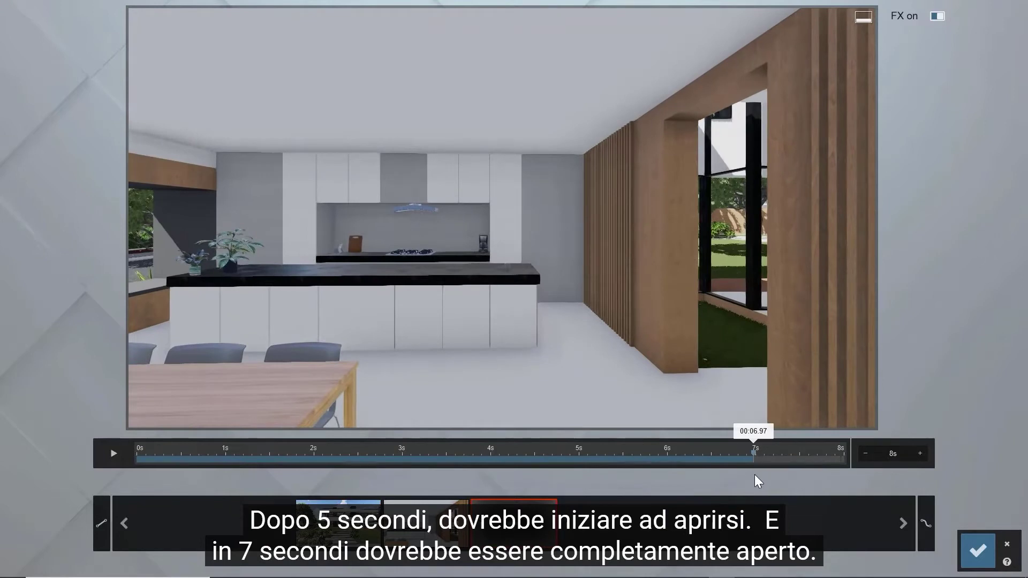
left_click(971, 543)
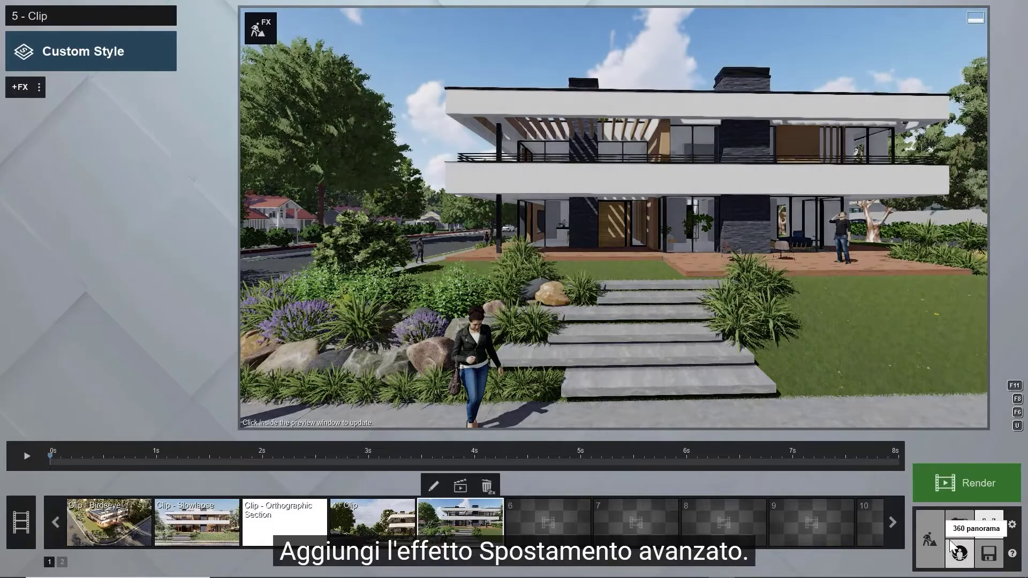
Step: Add an Advanced Move effect to the clip and select the front door for animation
left_click(13, 87)
left_click(422, 257)
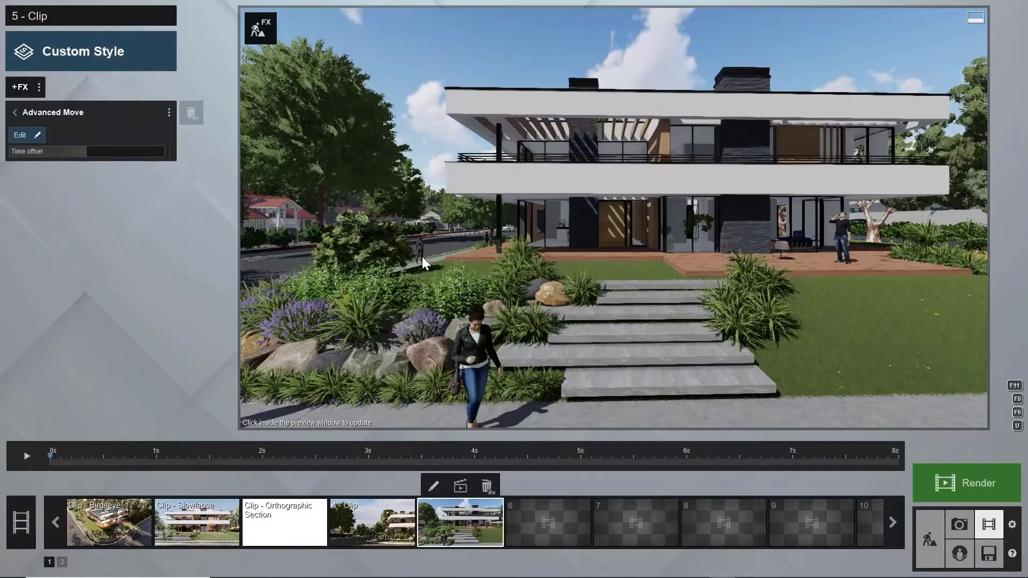
left_click(25, 136)
left_click(513, 286)
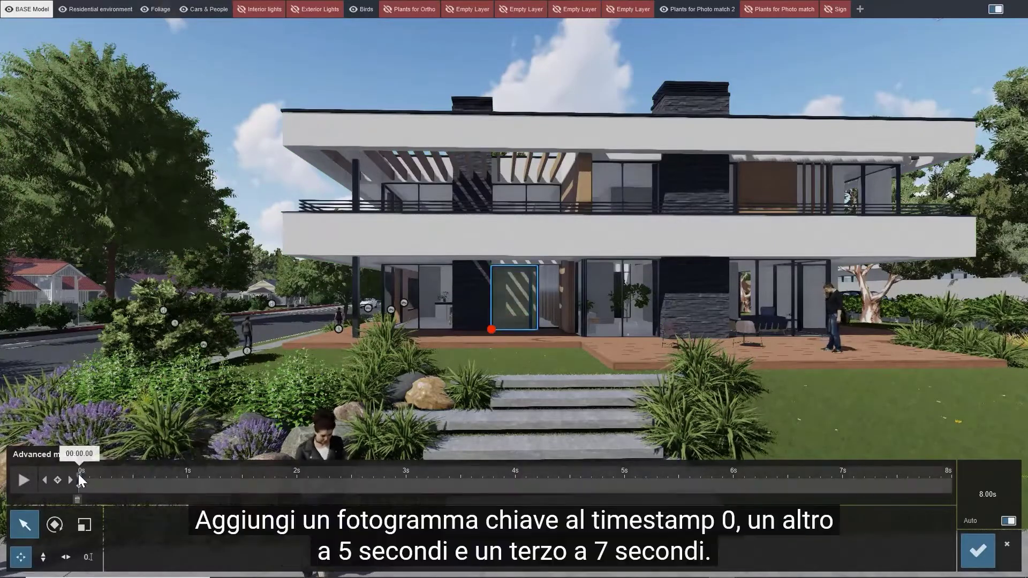
Step: Add keyframes for the front door at 0, 5 and 7 seconds
left_click_drag(78, 474, 465, 499)
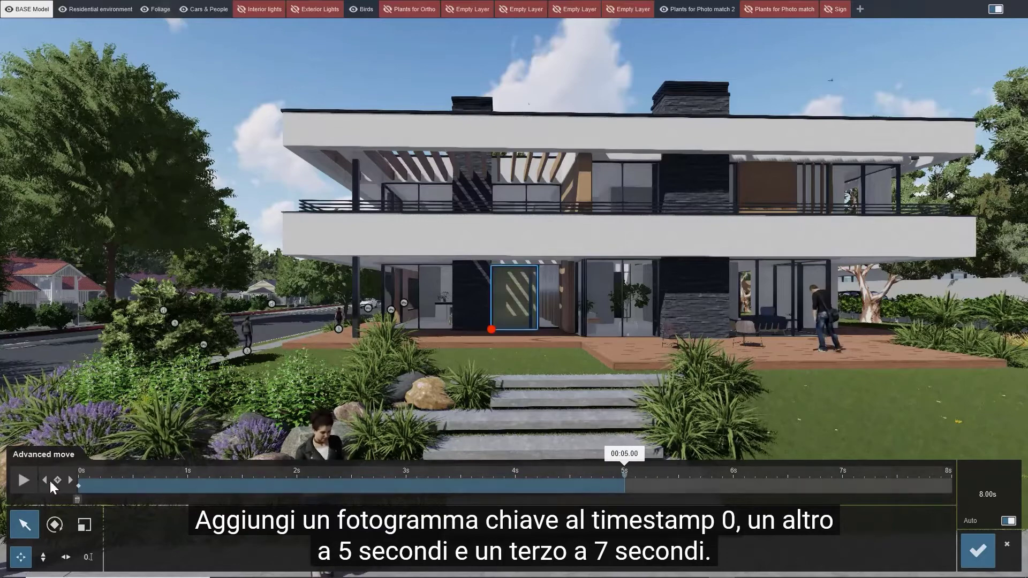
left_click(57, 479)
left_click(640, 478)
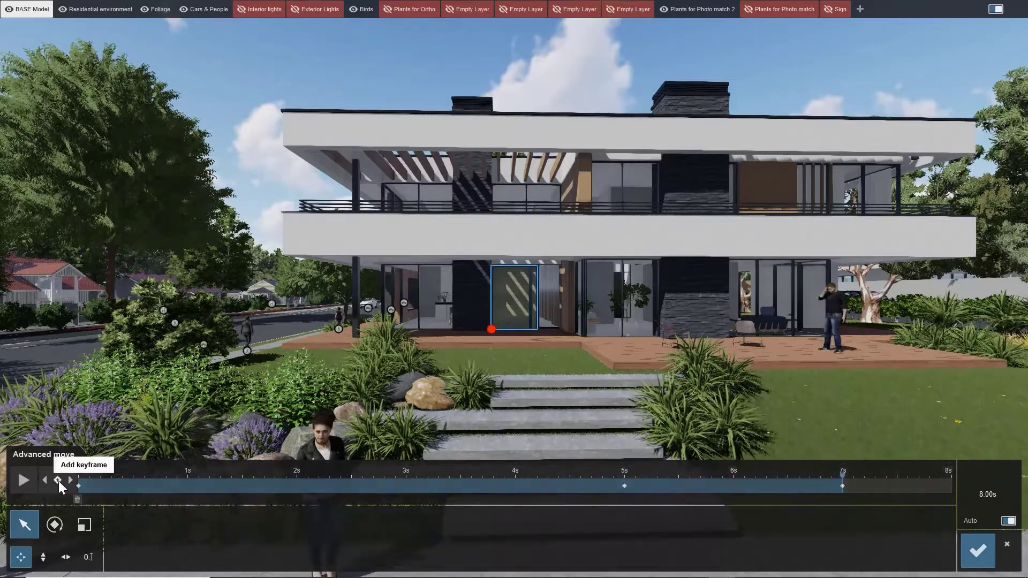
left_click(57, 480)
Step: Rotate the door's heading to 90 degrees at the 7-second keyframe and play the animation
left_click(54, 525)
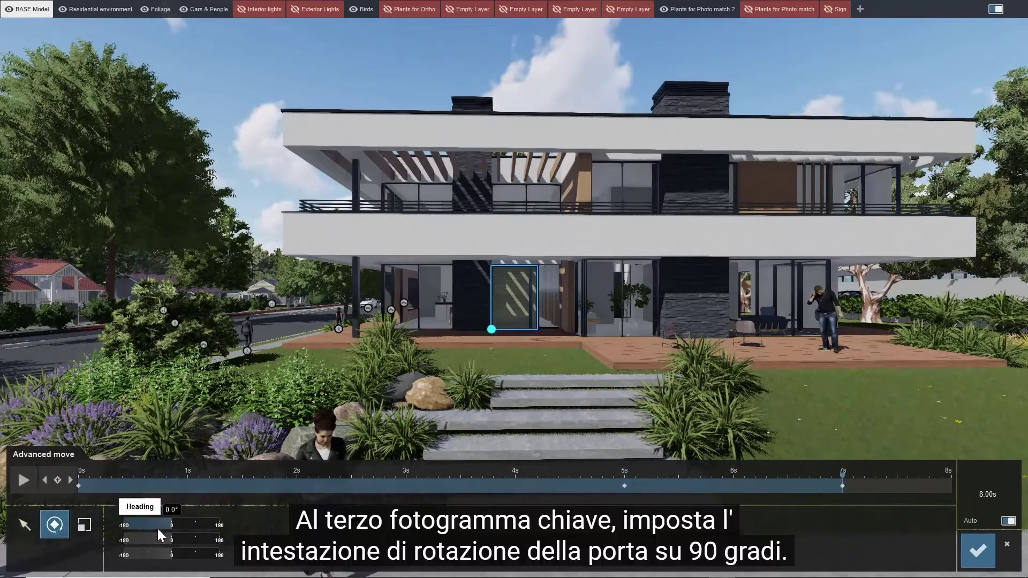
left_click_drag(169, 522, 194, 521)
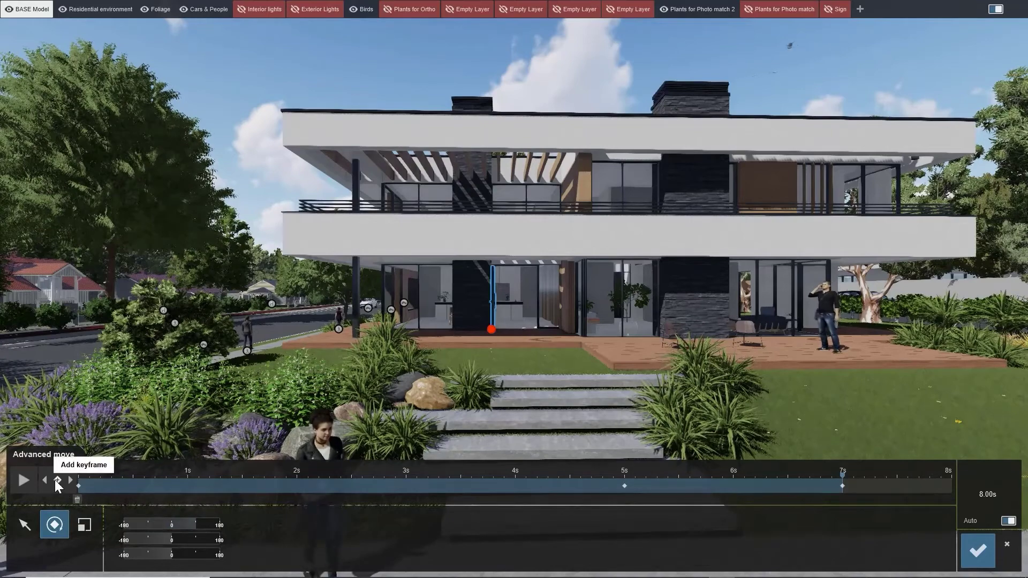
left_click(24, 480)
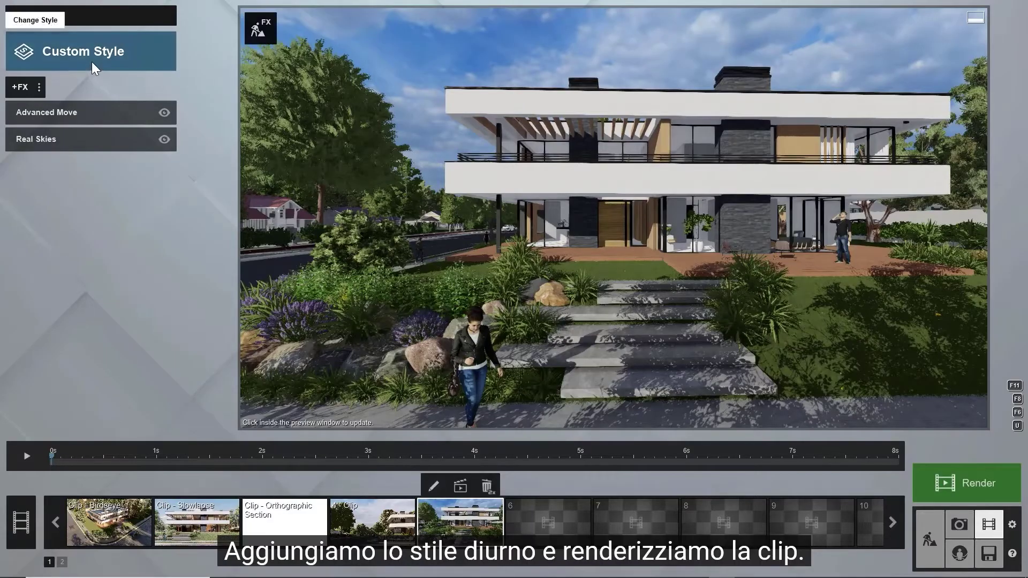
Step: Change the clip's style to Daytime
left_click(91, 62)
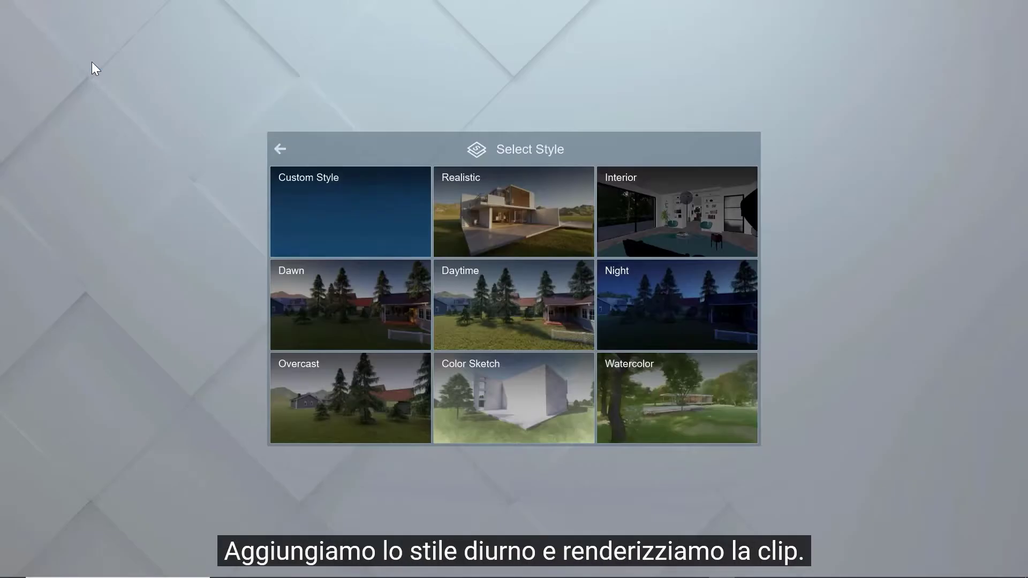
left_click(501, 330)
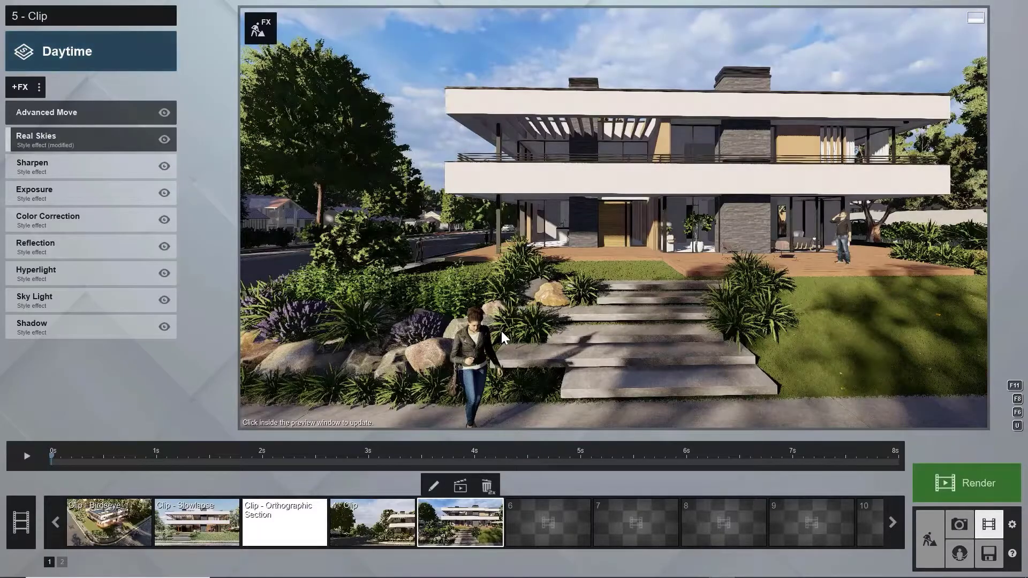